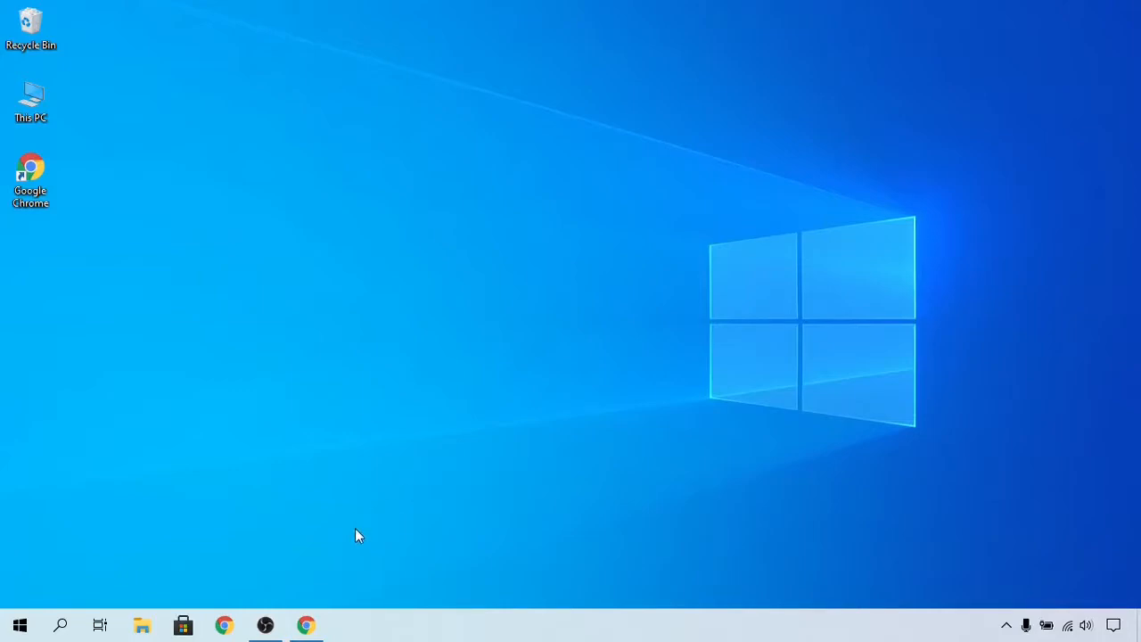
Step: Open the browser and search Google for download jdk
click(319, 620)
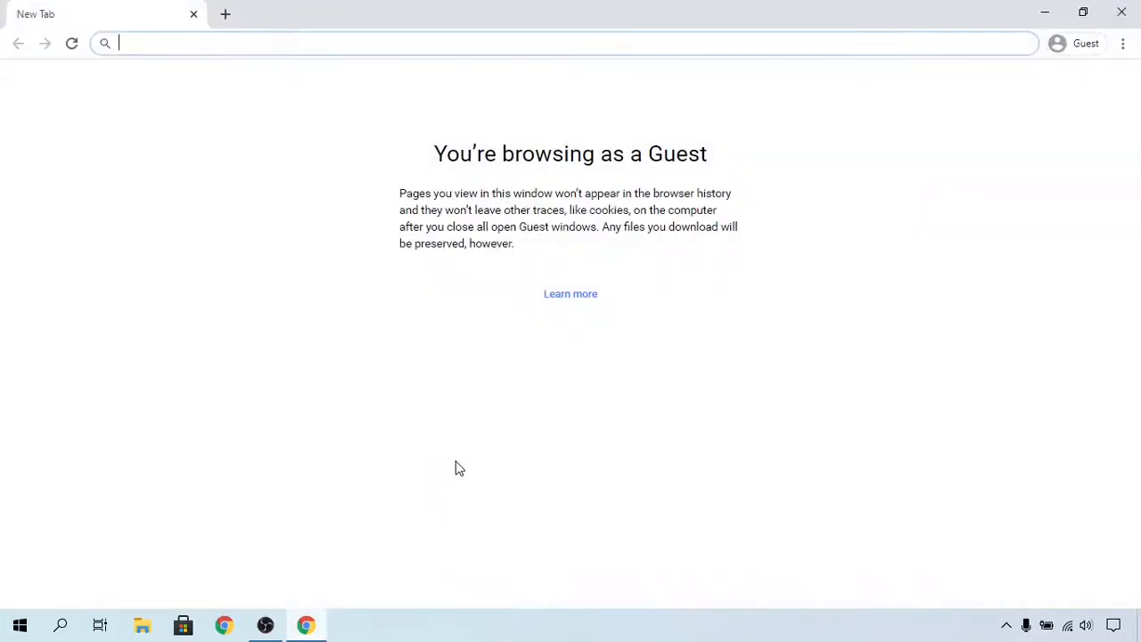
text(download k)
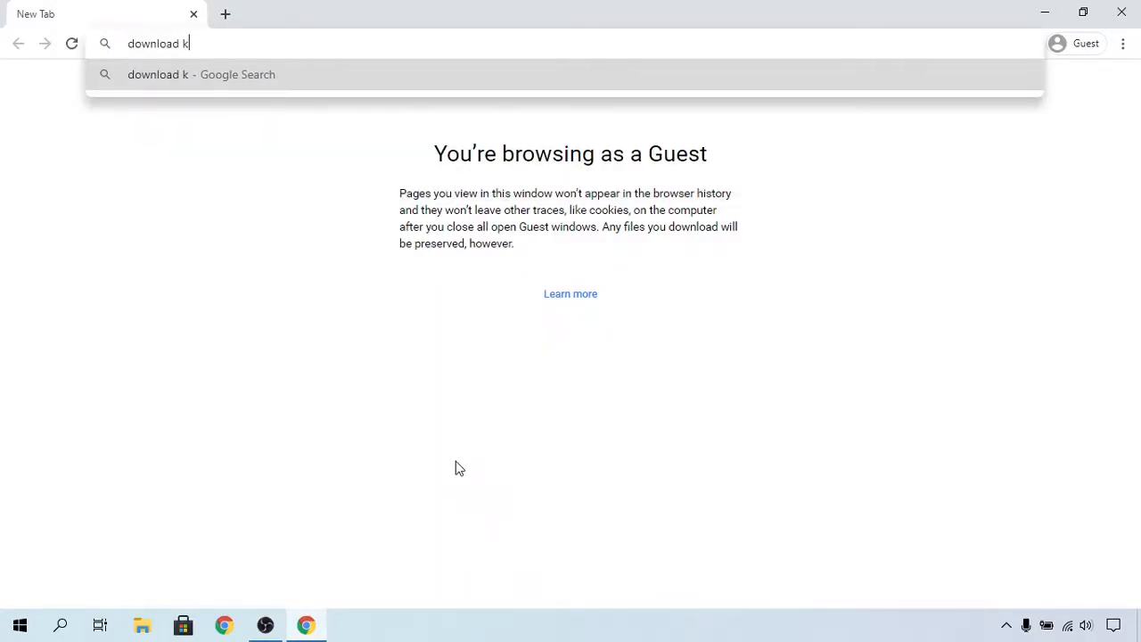
key(BackSpace)
text(jdk)
key(Return)
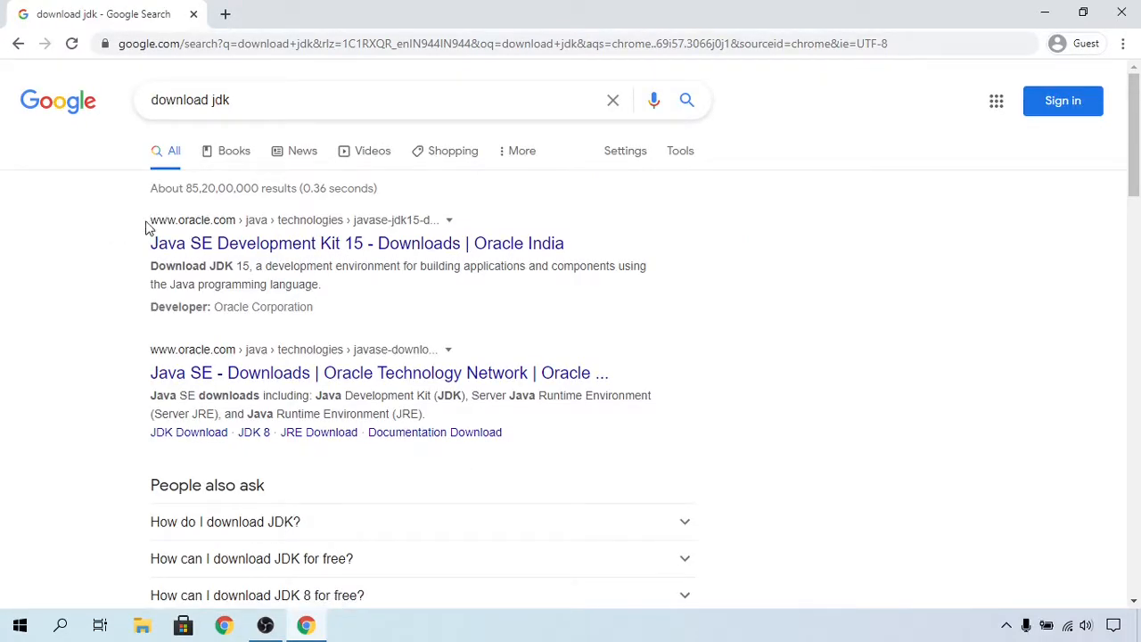
Step: Open the Oracle Java SE Development Kit 15 downloads page and choose the Windows x64 Installer jdk-15.0.2_windows-x64_bin.exe
click(219, 239)
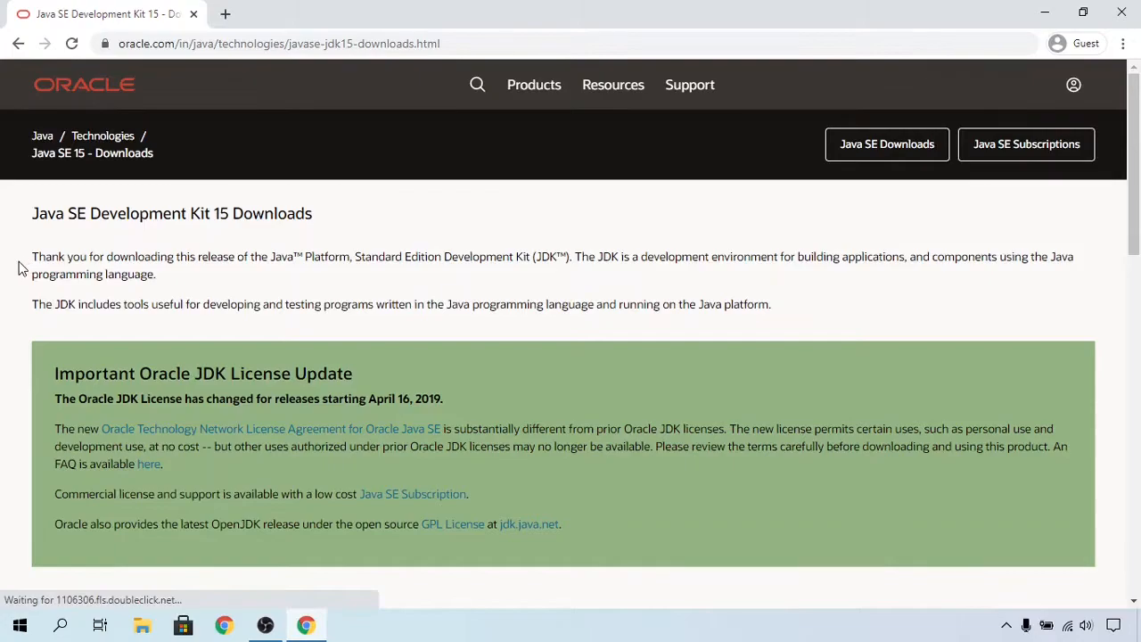
scroll(21, 269, down, 5)
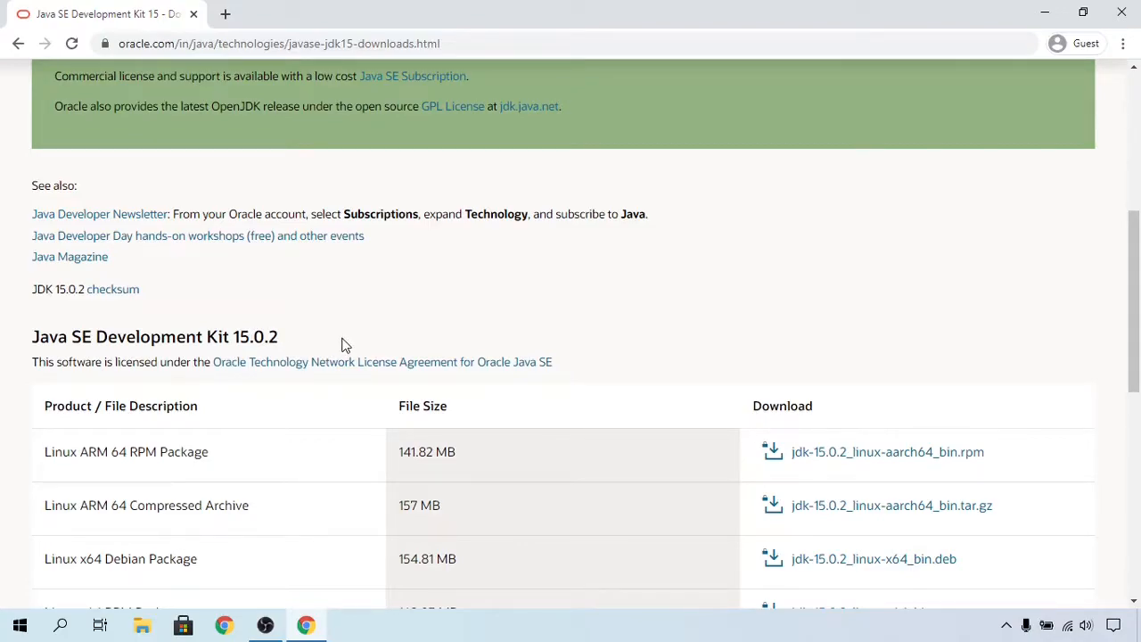
scroll(344, 346, down, 2)
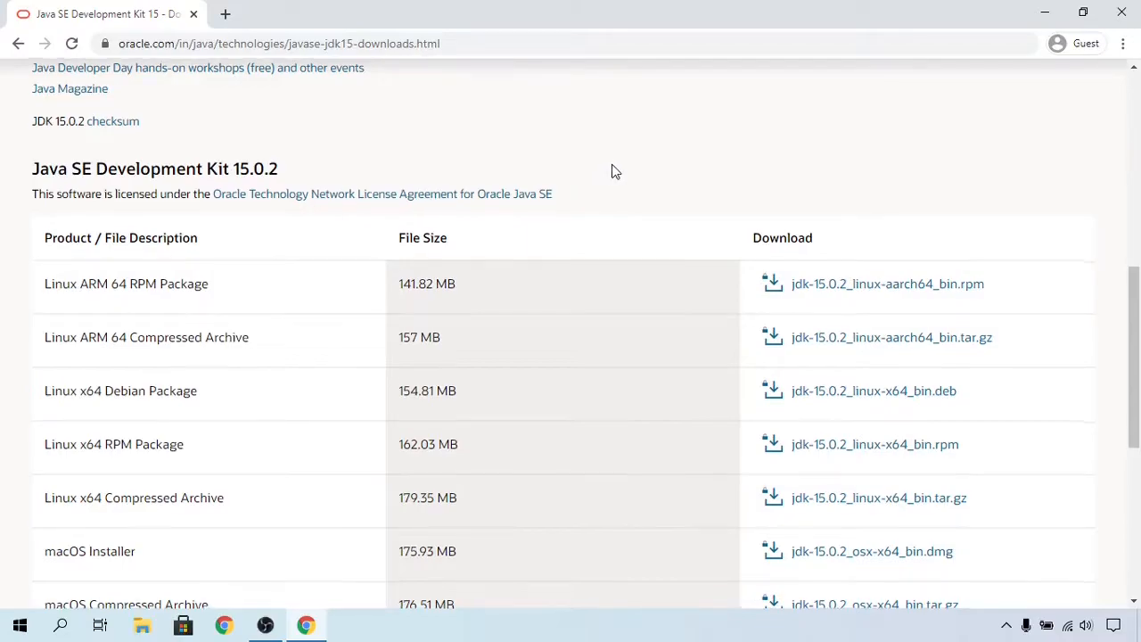
scroll(611, 172, down, 1)
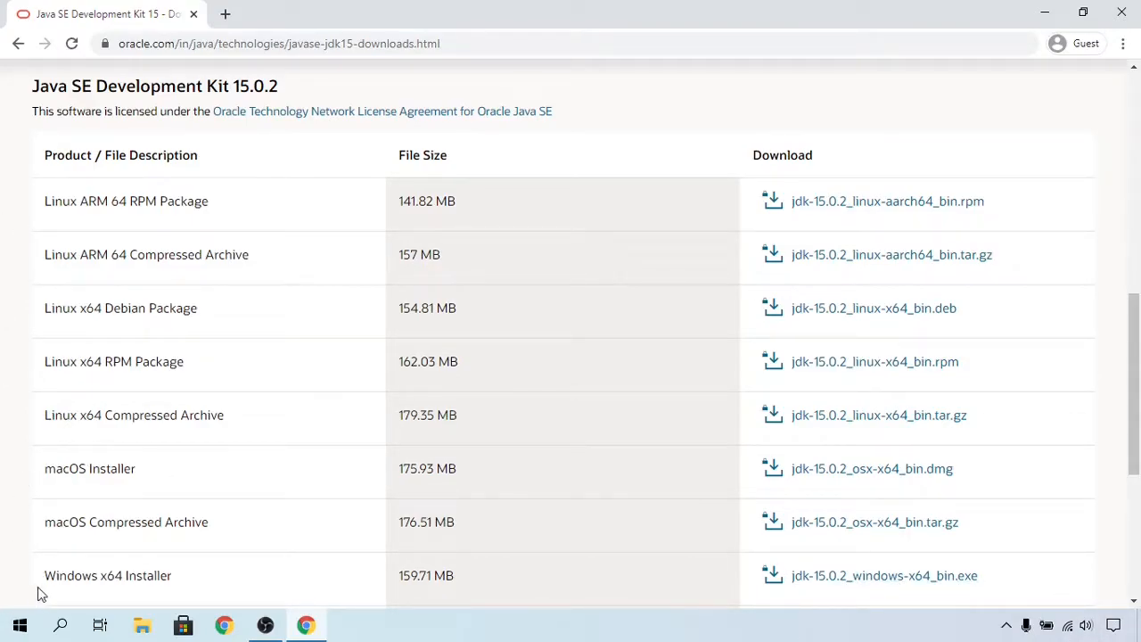
scroll(114, 571, down, 1)
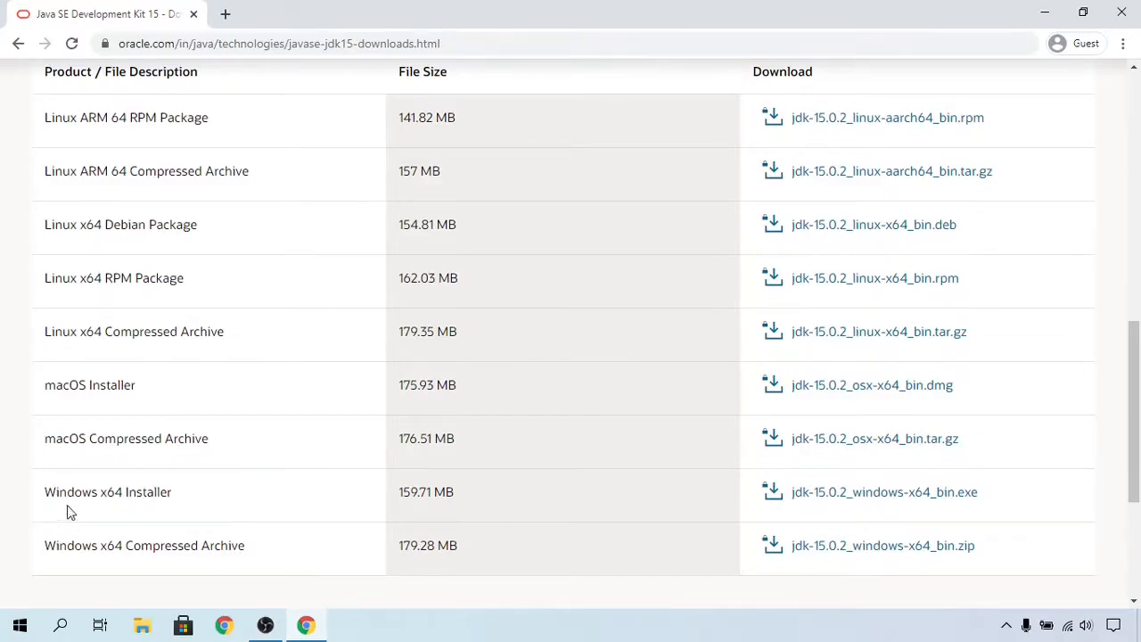
click(877, 501)
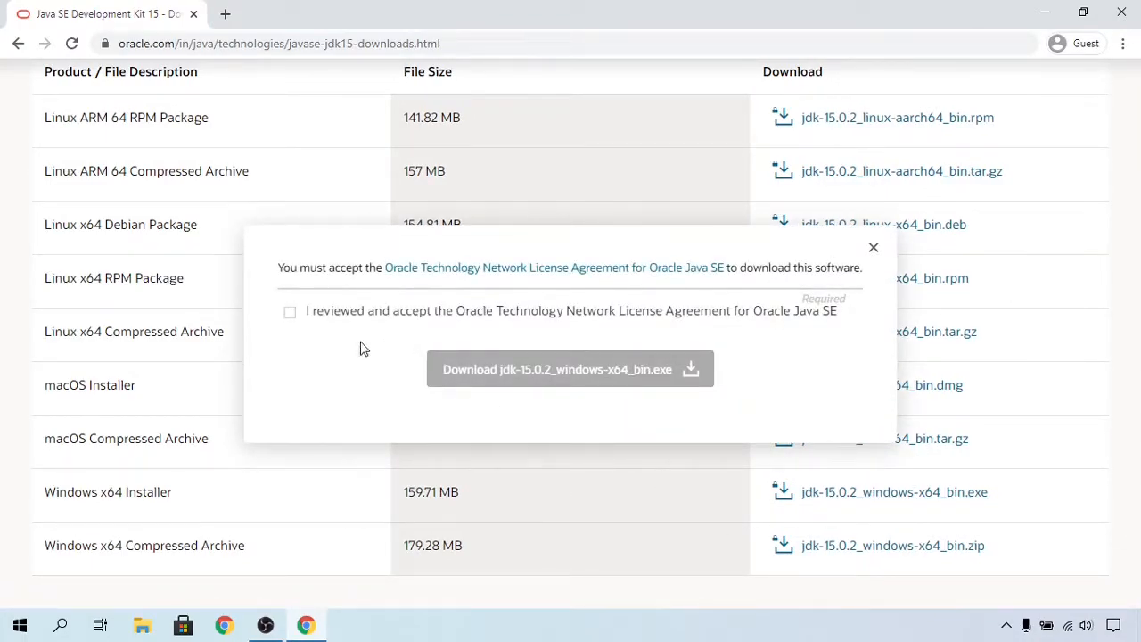
Step: Accept the Oracle Technology Network License Agreement and download jdk-15.0.2_windows-x64_bin.exe
click(298, 313)
click(300, 318)
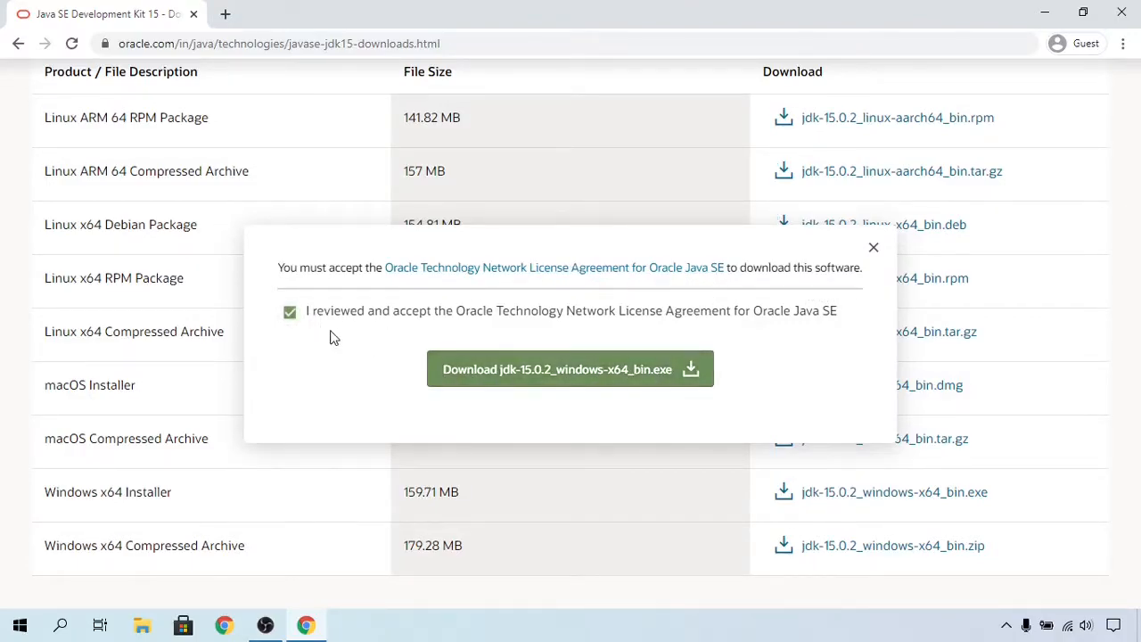
click(499, 372)
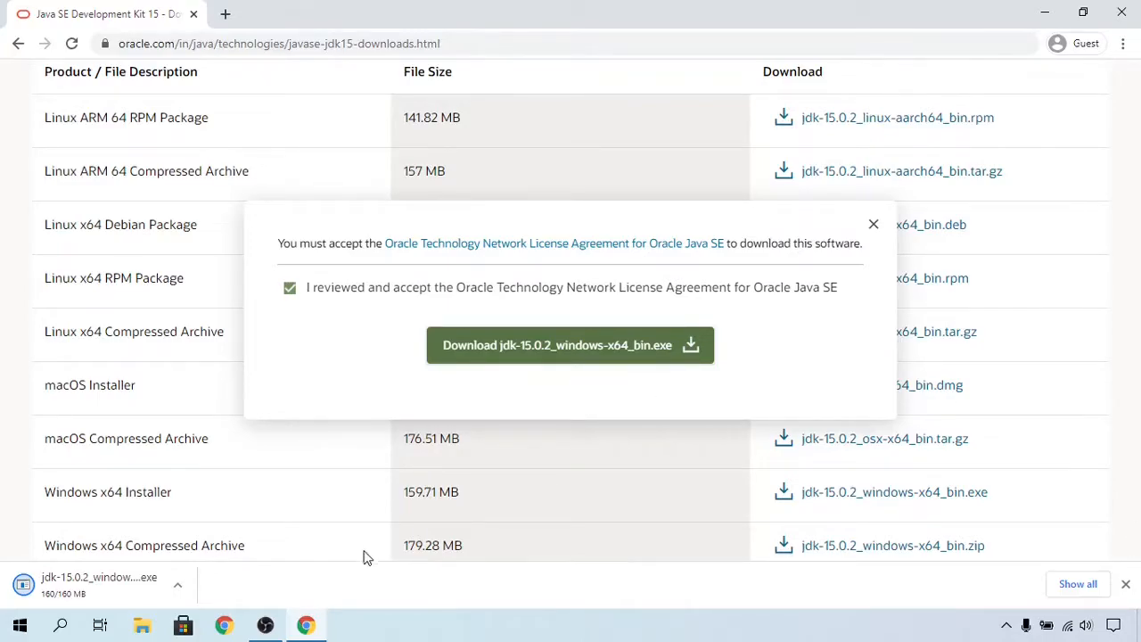
Step: Run the downloaded JDK installer with the default destination folder C:\Program Files\Java\jdk-15.0.2\ and minimize its progress window
click(100, 590)
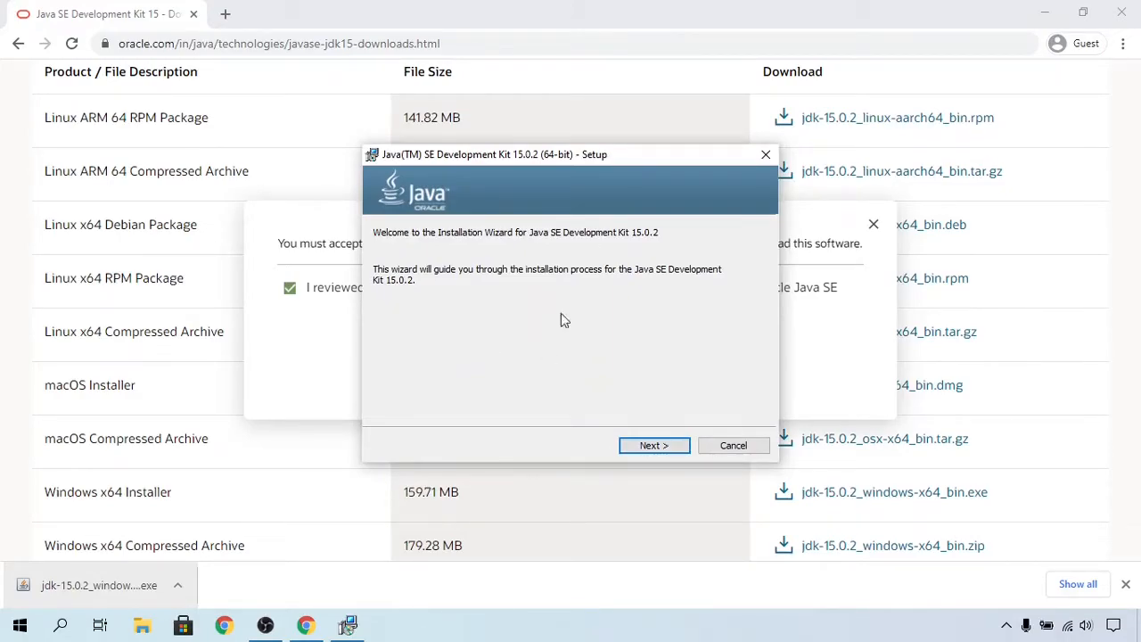
drag(607, 157, 665, 149)
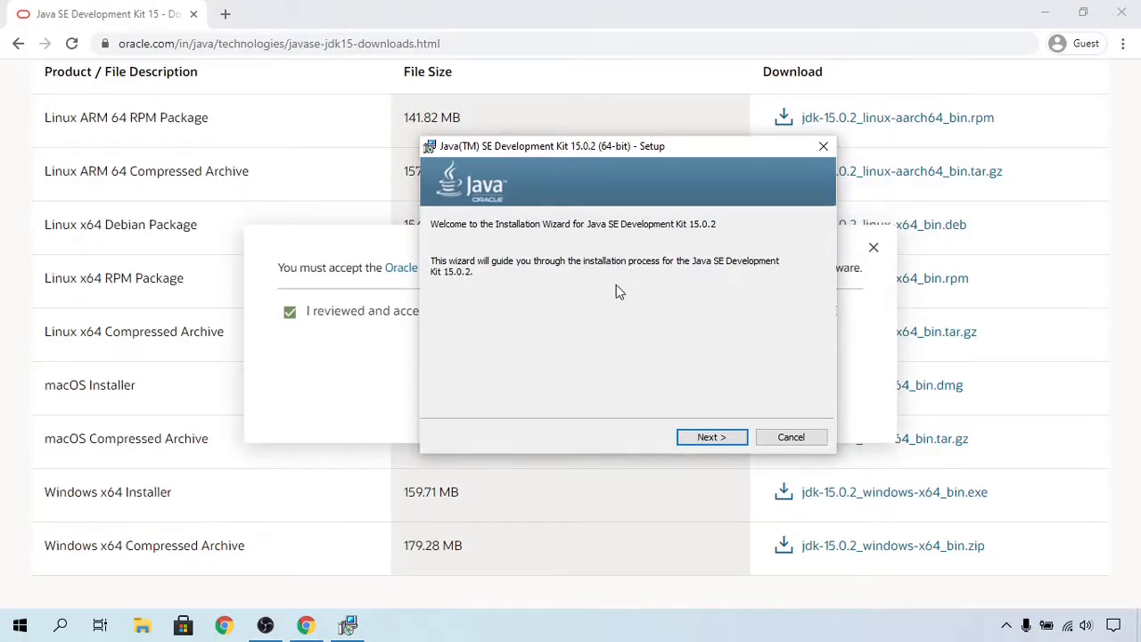
click(713, 436)
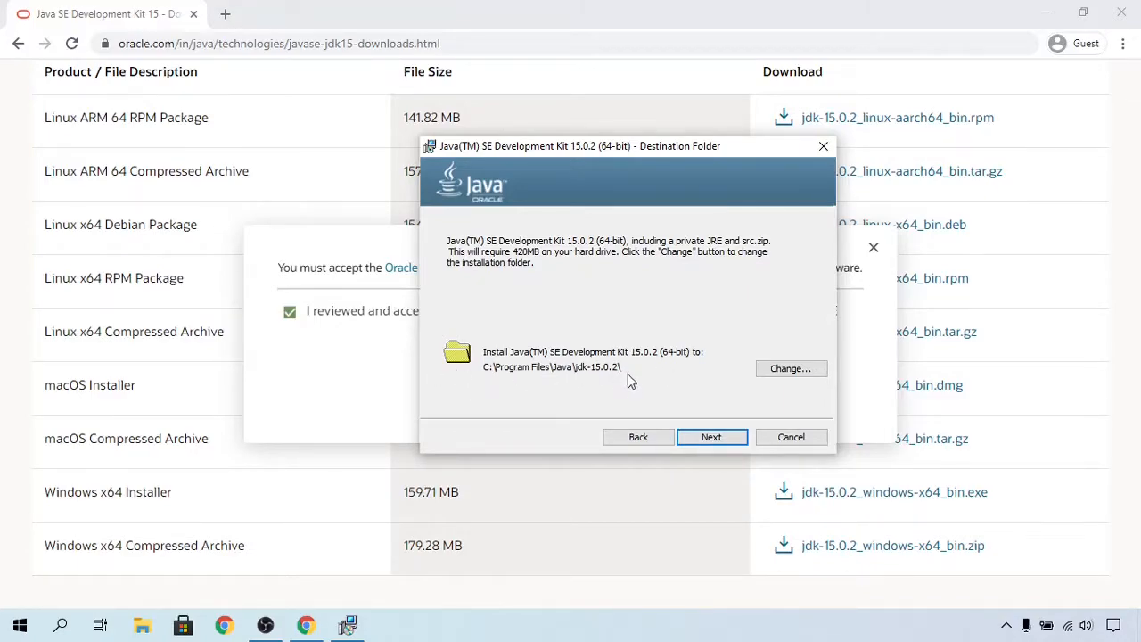
click(712, 437)
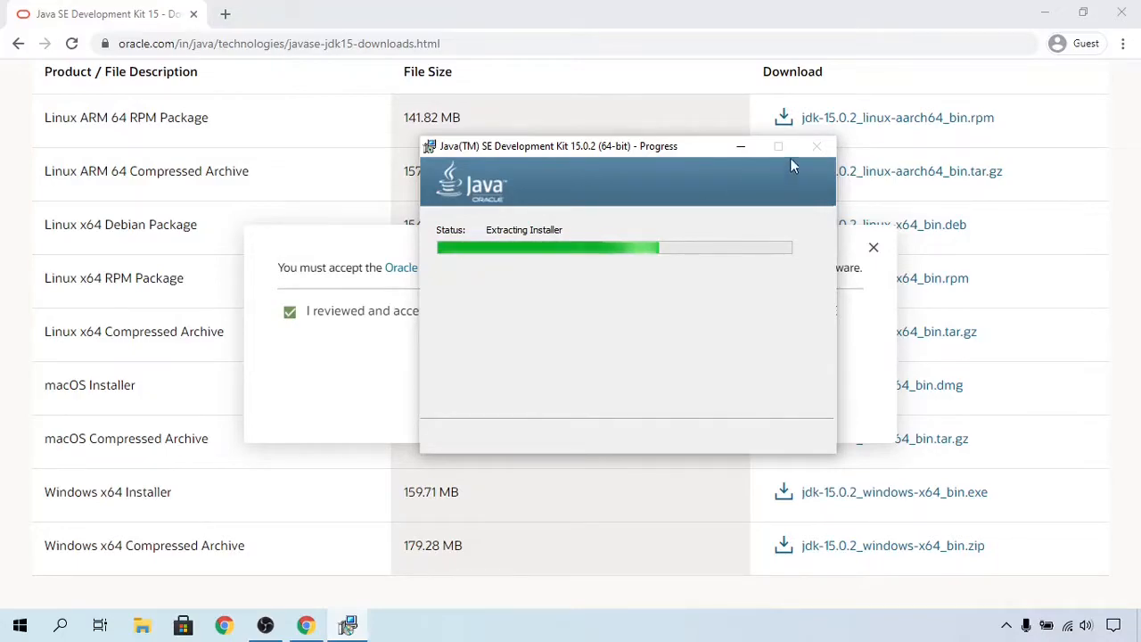
click(740, 147)
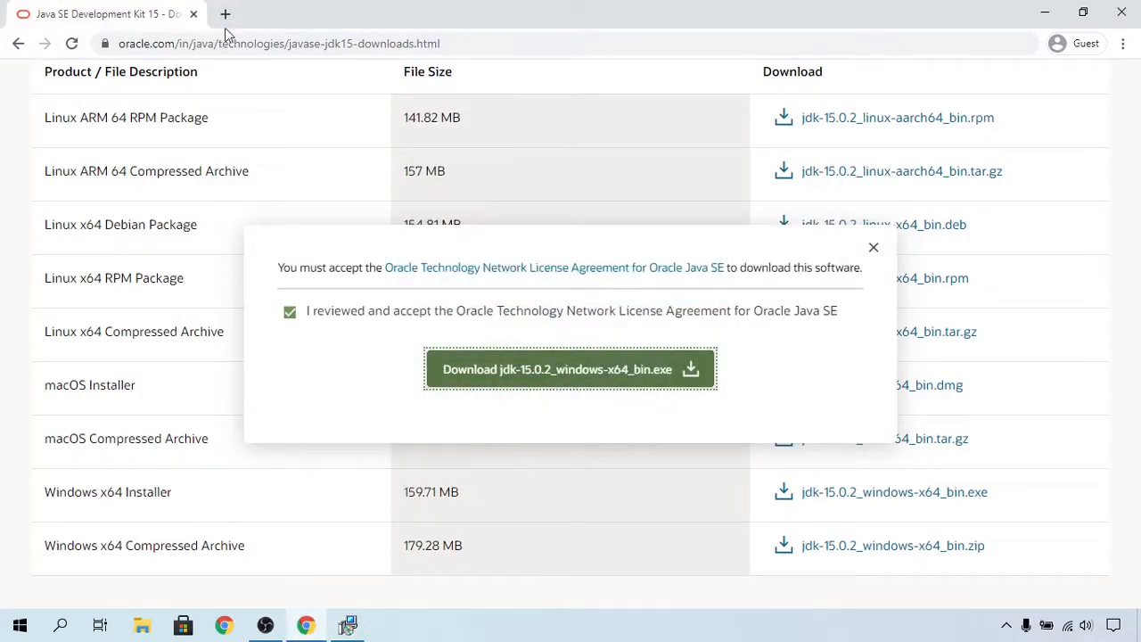
Step: Open a new tab and search Google for intellij idea
click(227, 16)
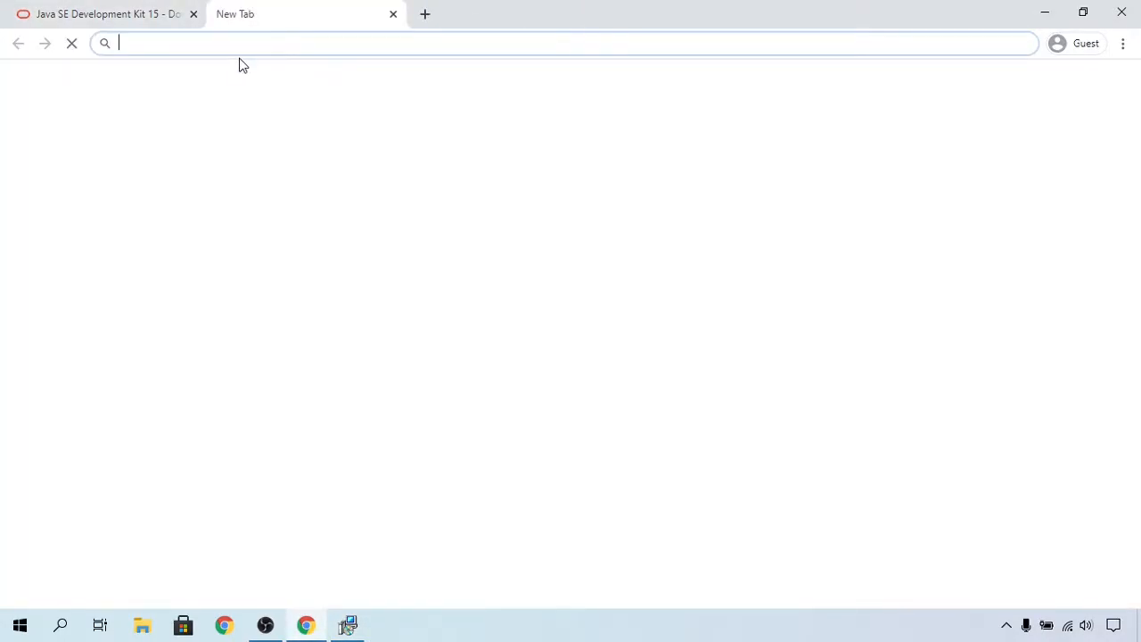
text(i)
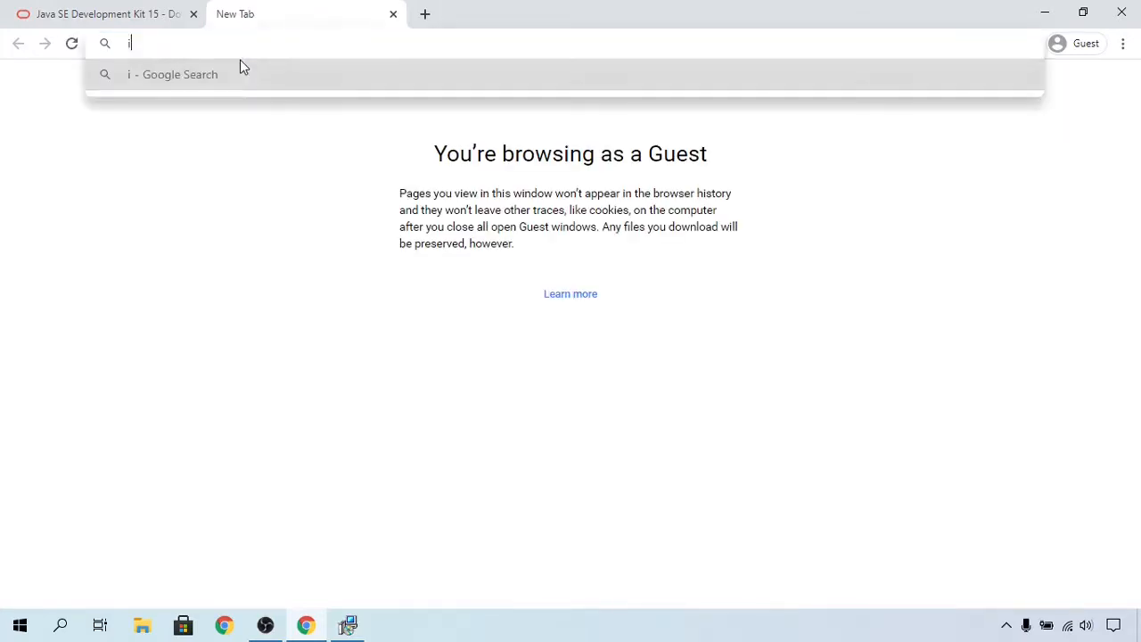
text(ntellj idea)
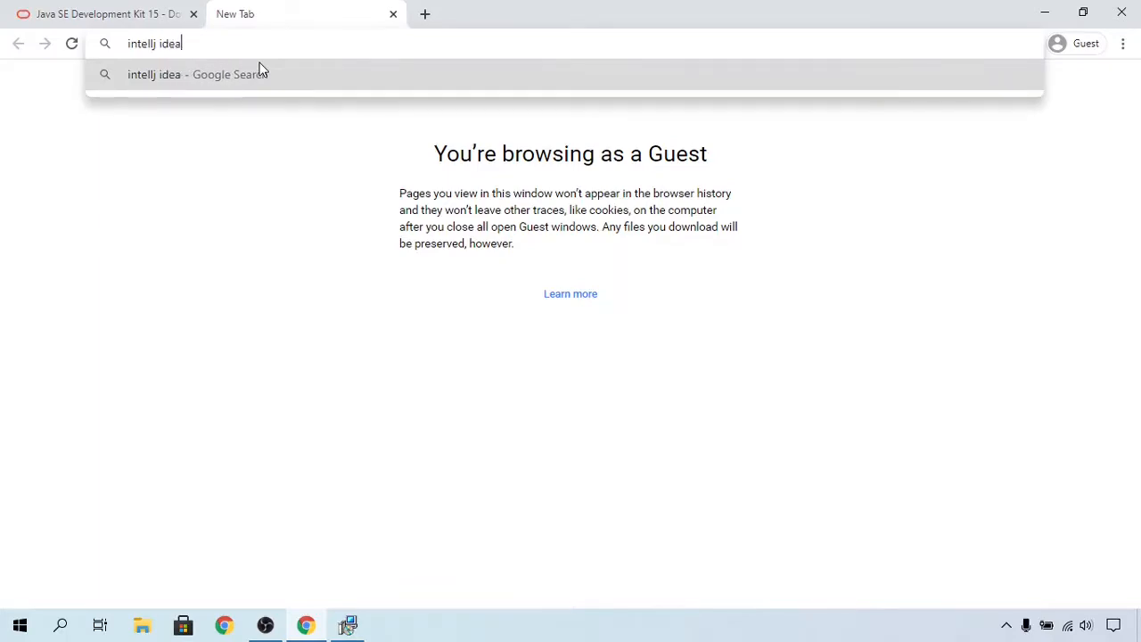
key(Return)
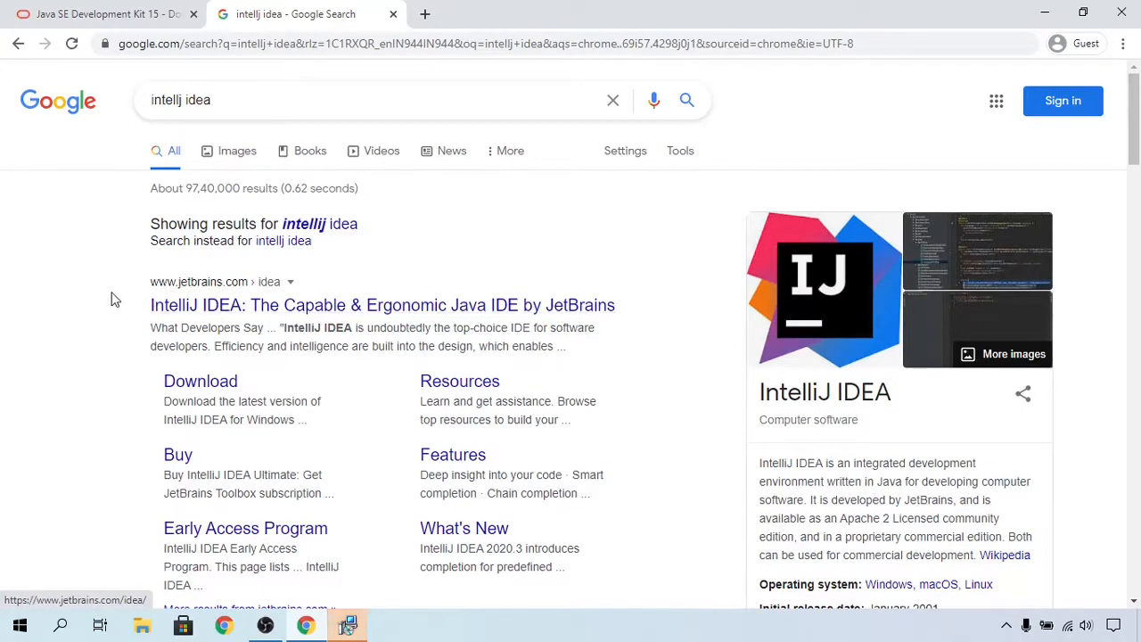
Step: Open the JetBrains IntelliJ IDEA site, dismiss the cookie notice, and go to its Download page
click(237, 299)
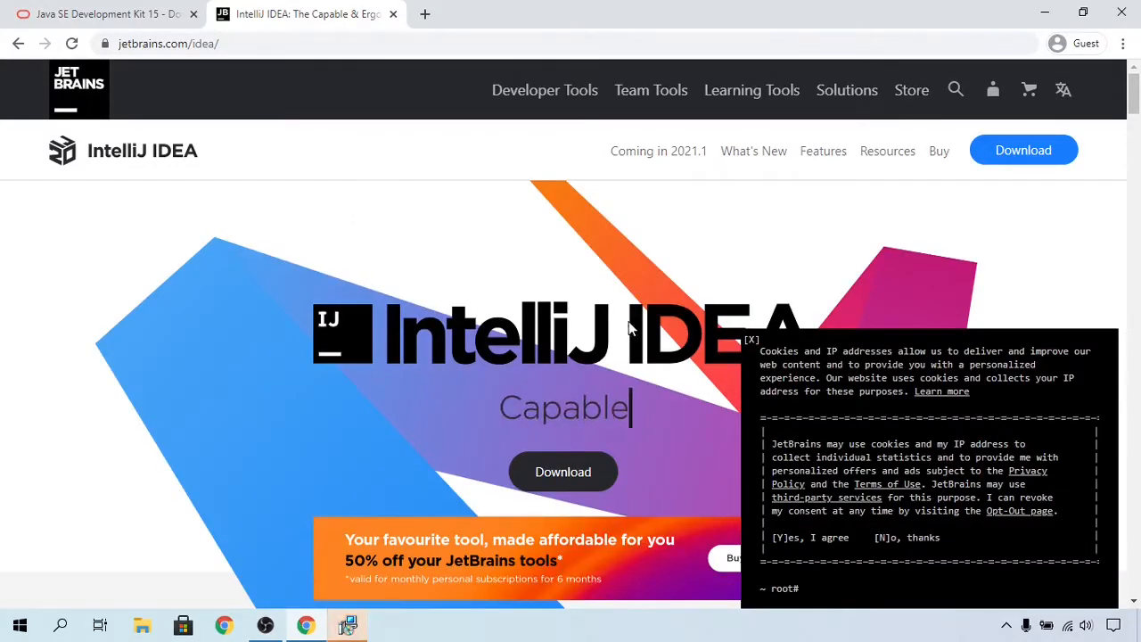
click(751, 340)
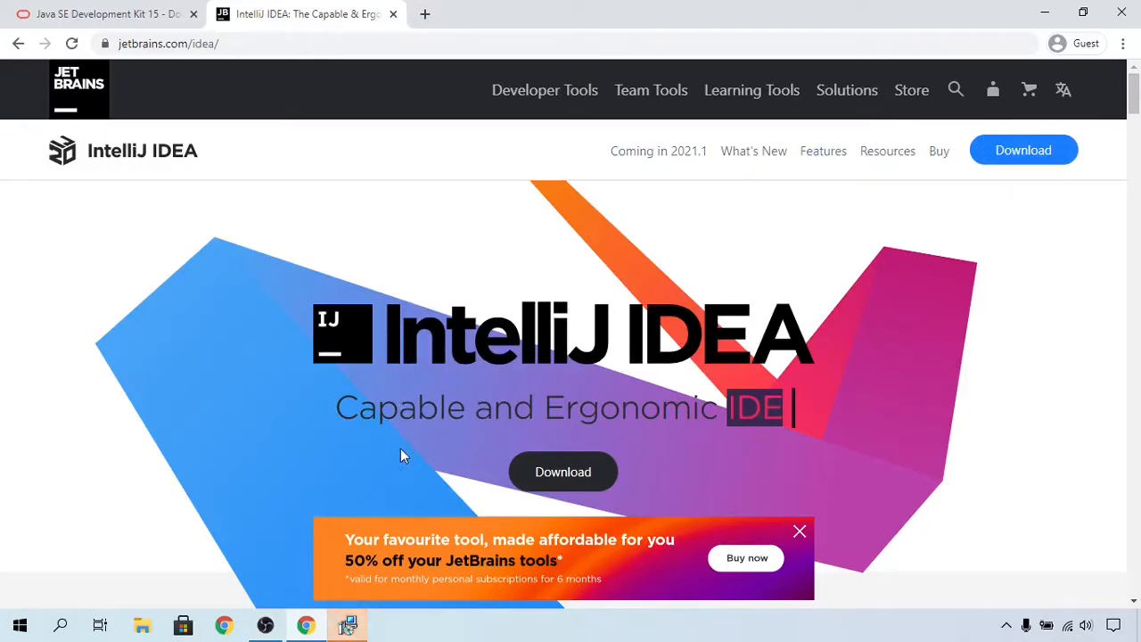
click(577, 486)
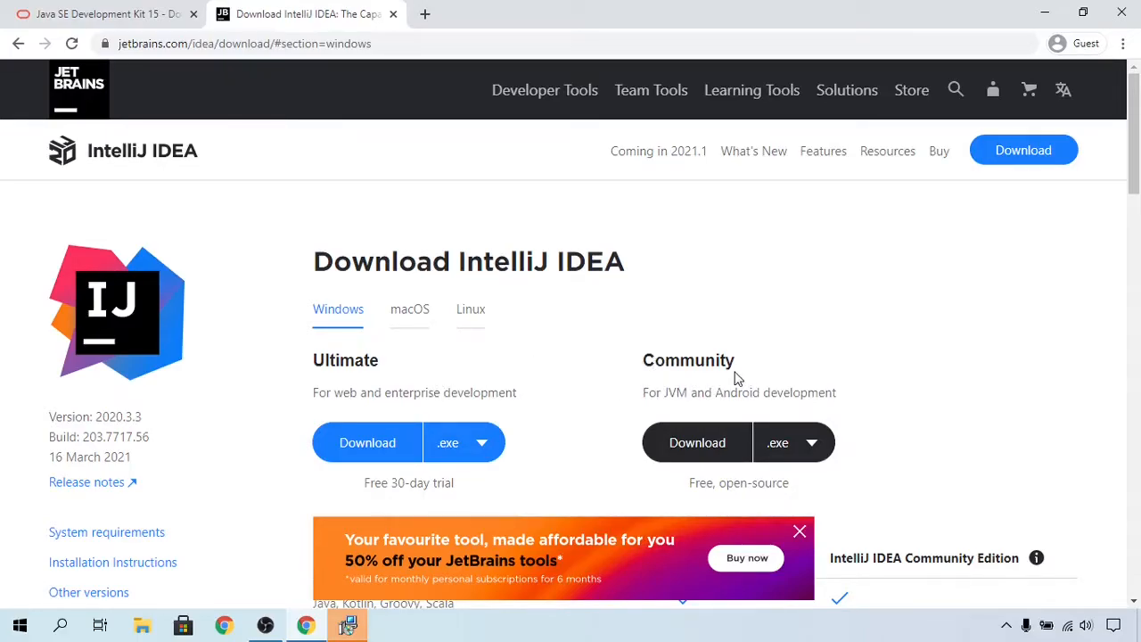
Step: Download the IntelliJ IDEA Community edition as the Windows (.exe) installer
scroll(735, 377, down, 1)
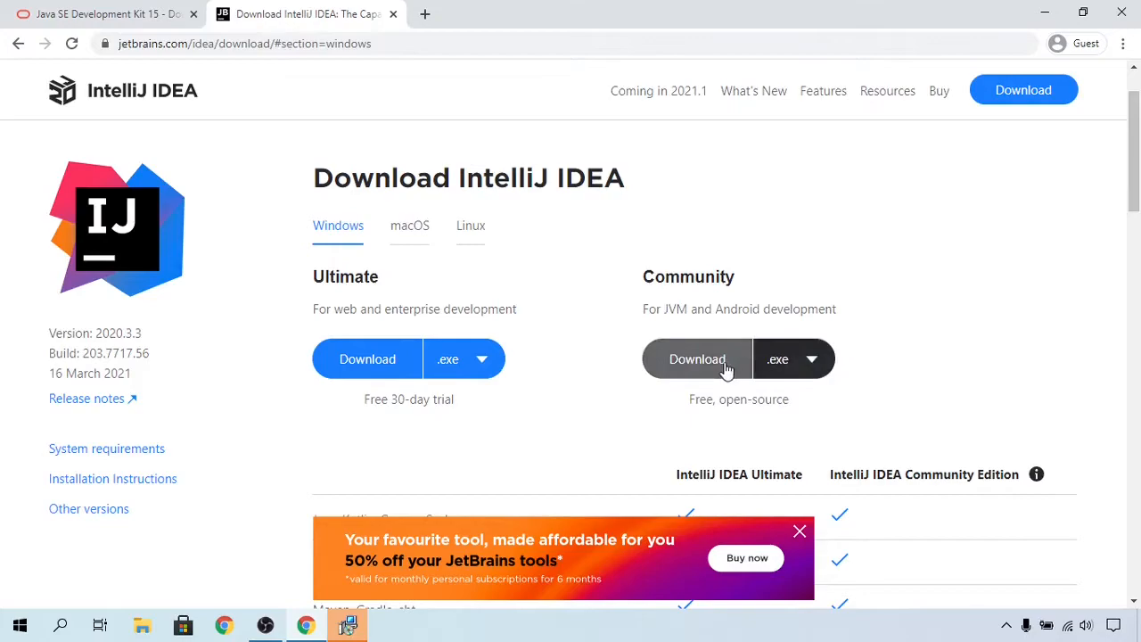
click(811, 368)
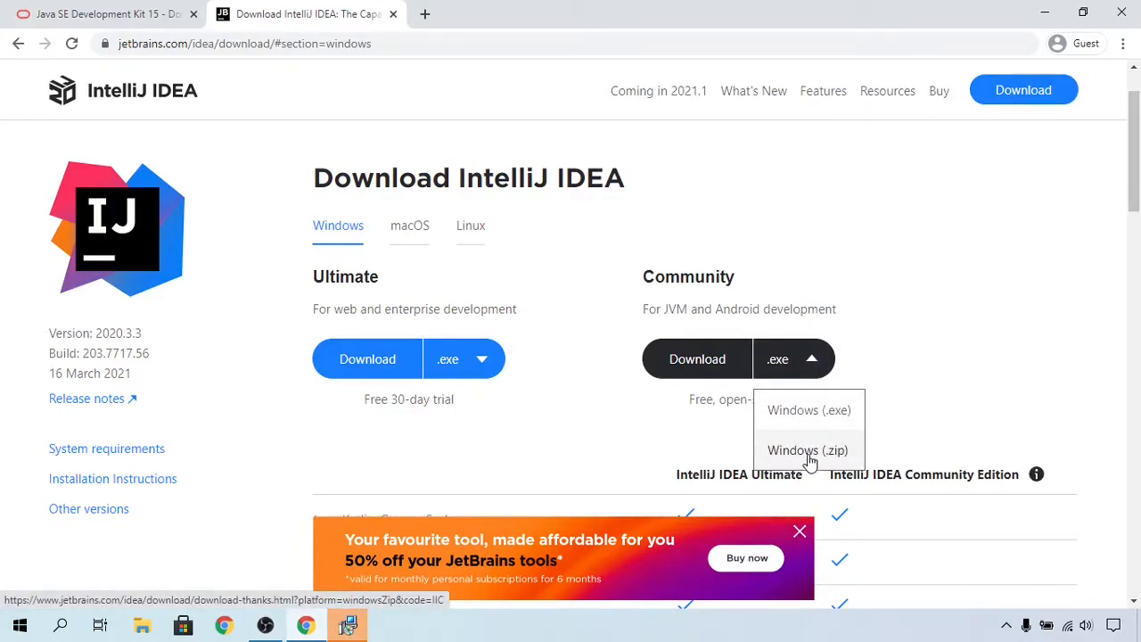
click(818, 417)
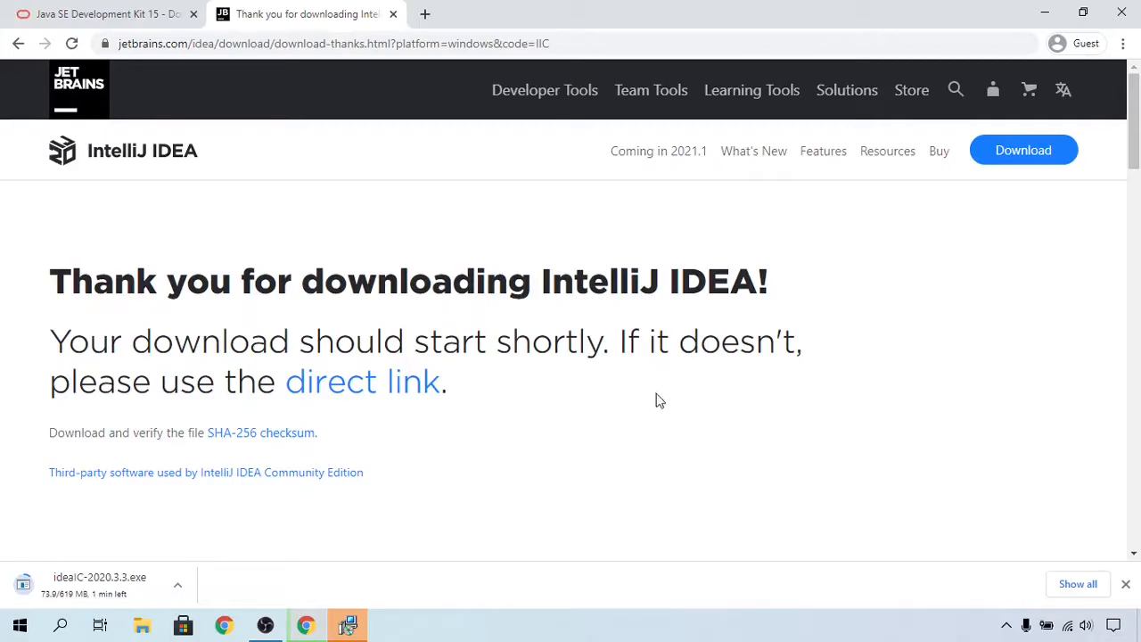
Step: Return to the JDK installer and close it once the installation finishes
click(352, 629)
drag(5, 9, 748, 59)
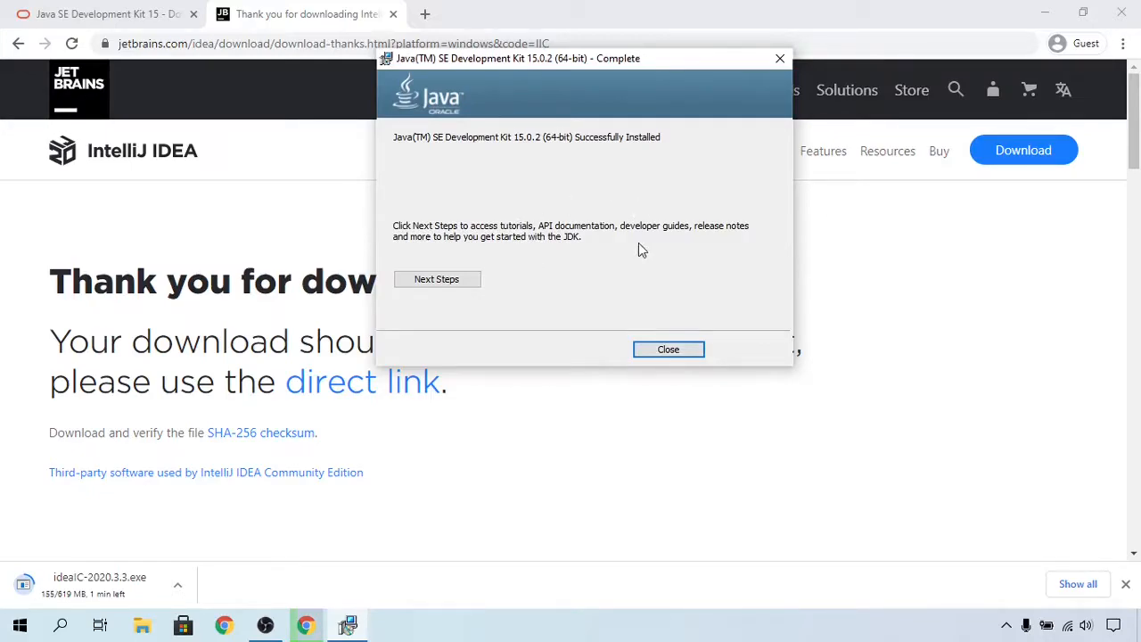
click(674, 347)
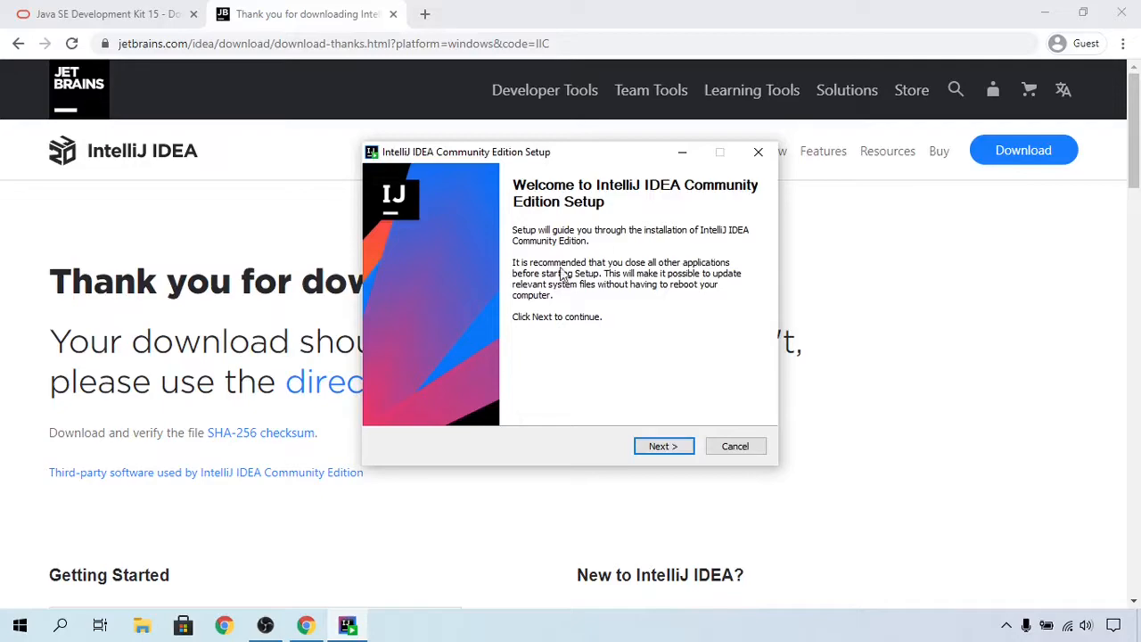
Step: Advance the IntelliJ IDEA Community Edition Setup past the welcome page, keeping the default install location
drag(576, 153, 534, 184)
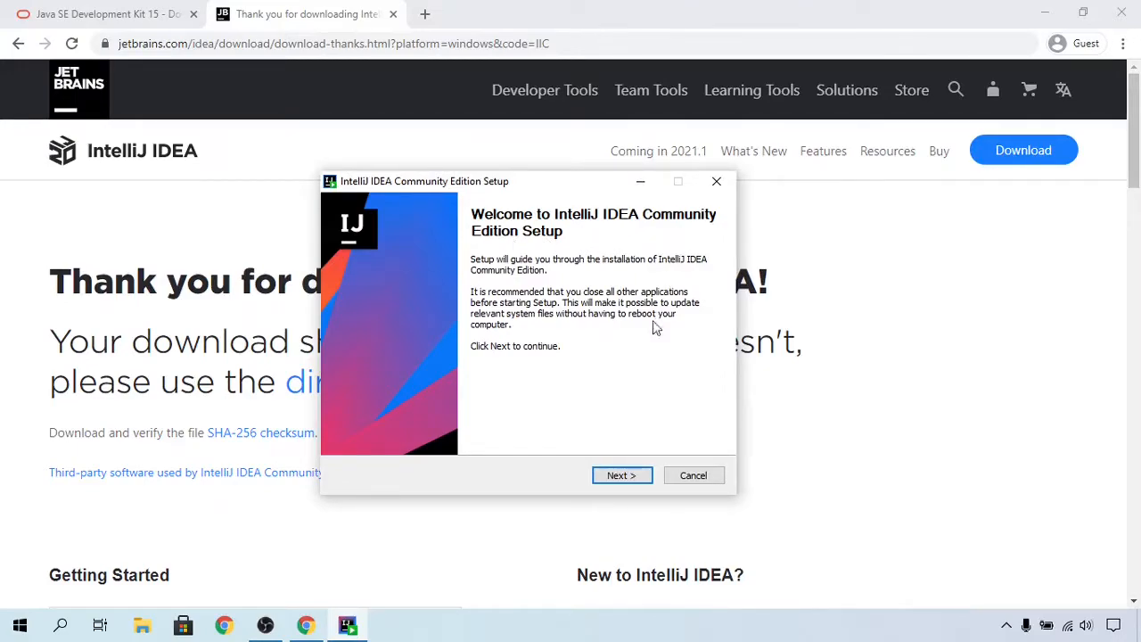
click(623, 474)
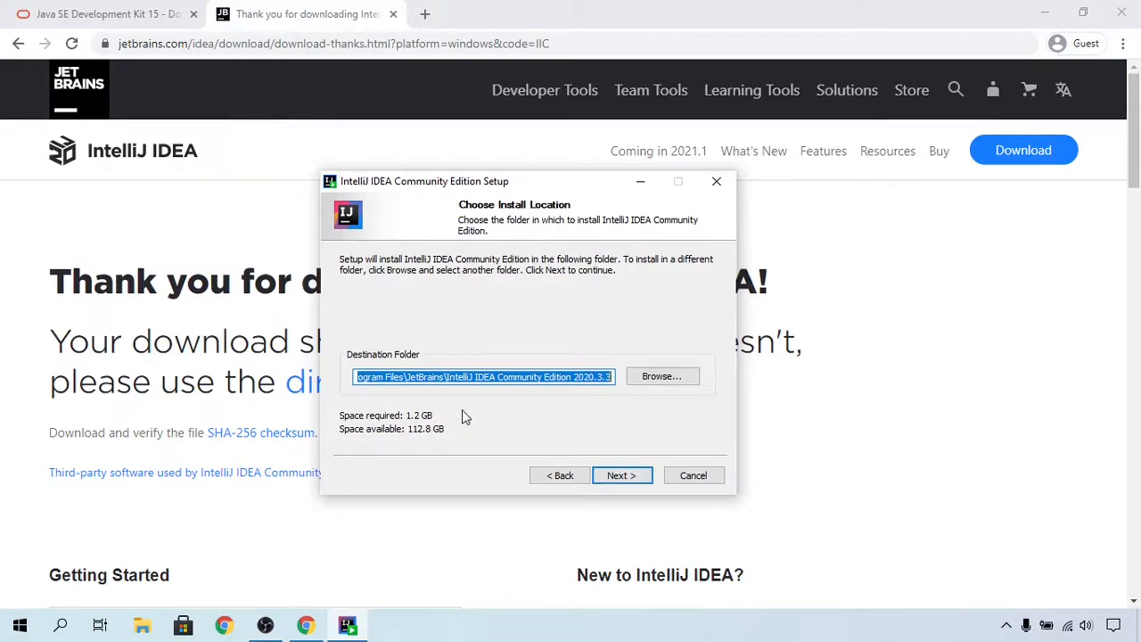
click(628, 475)
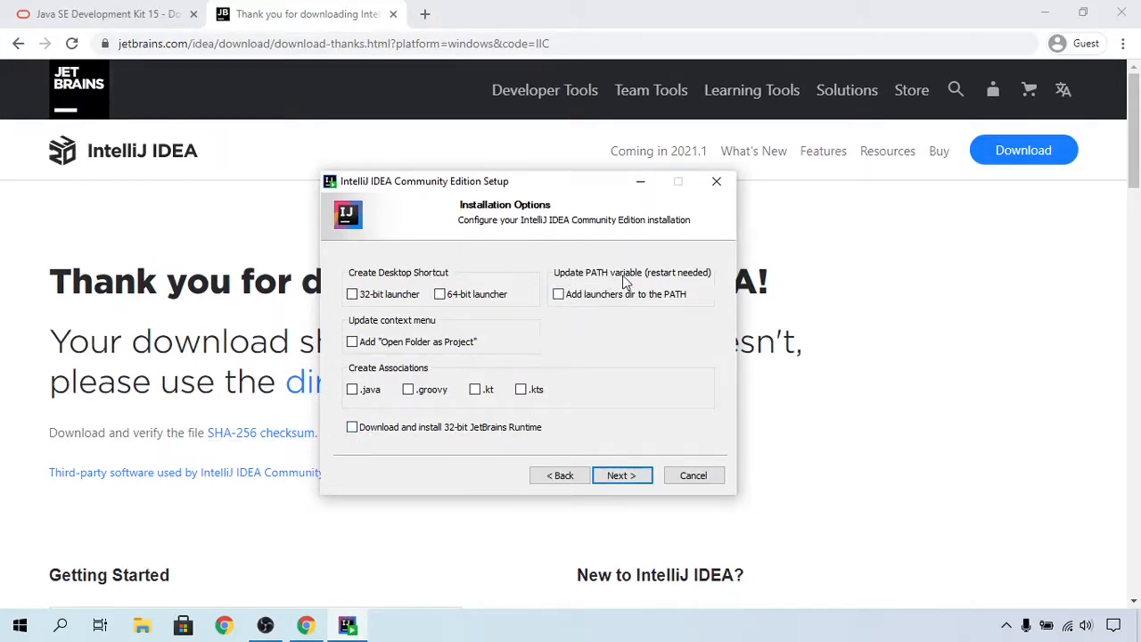
Step: Enable adding the launchers dir to the PATH and the "Open Folder as Project" context menu option, then continue
click(562, 298)
click(353, 341)
click(363, 344)
click(626, 475)
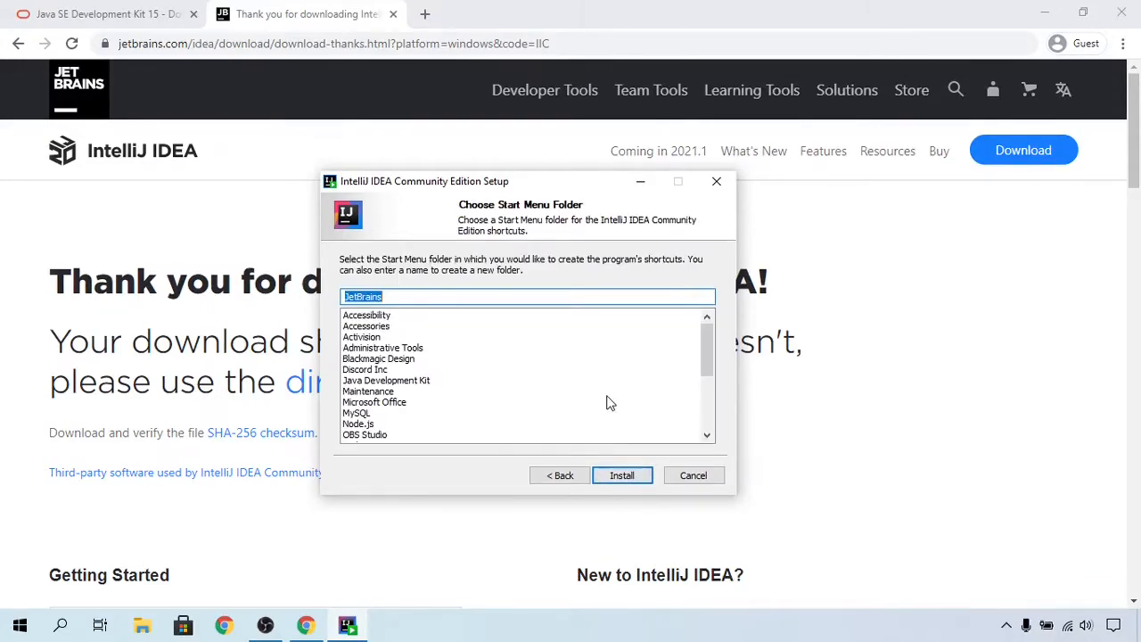
Step: Set the Start Menu folder to Accessibility\JetBrains and start the installation
click(459, 402)
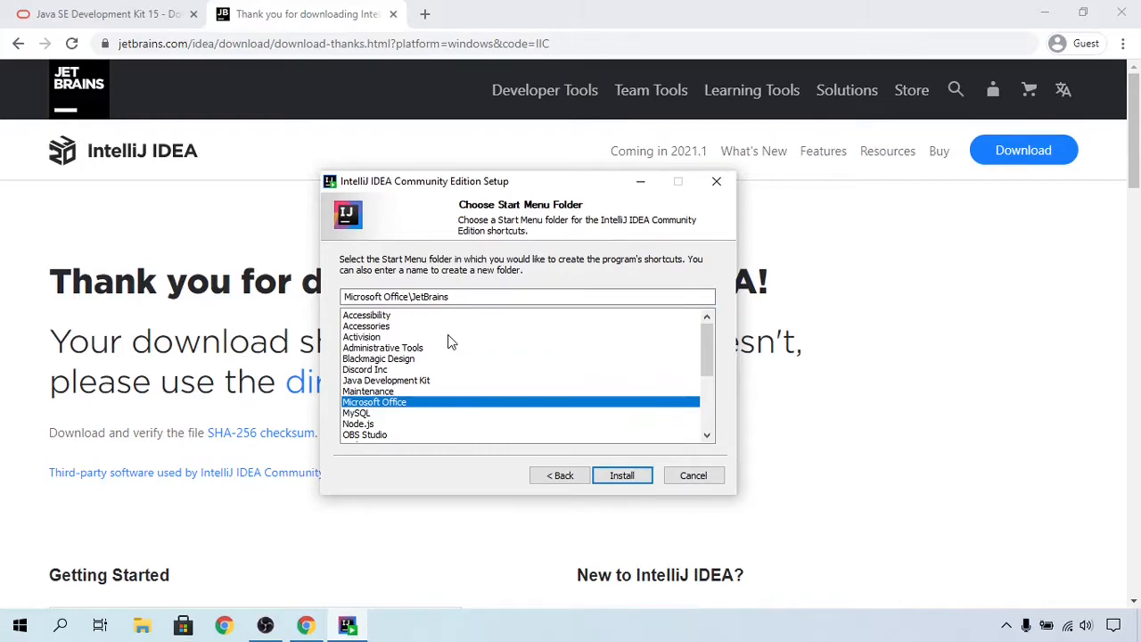
click(404, 317)
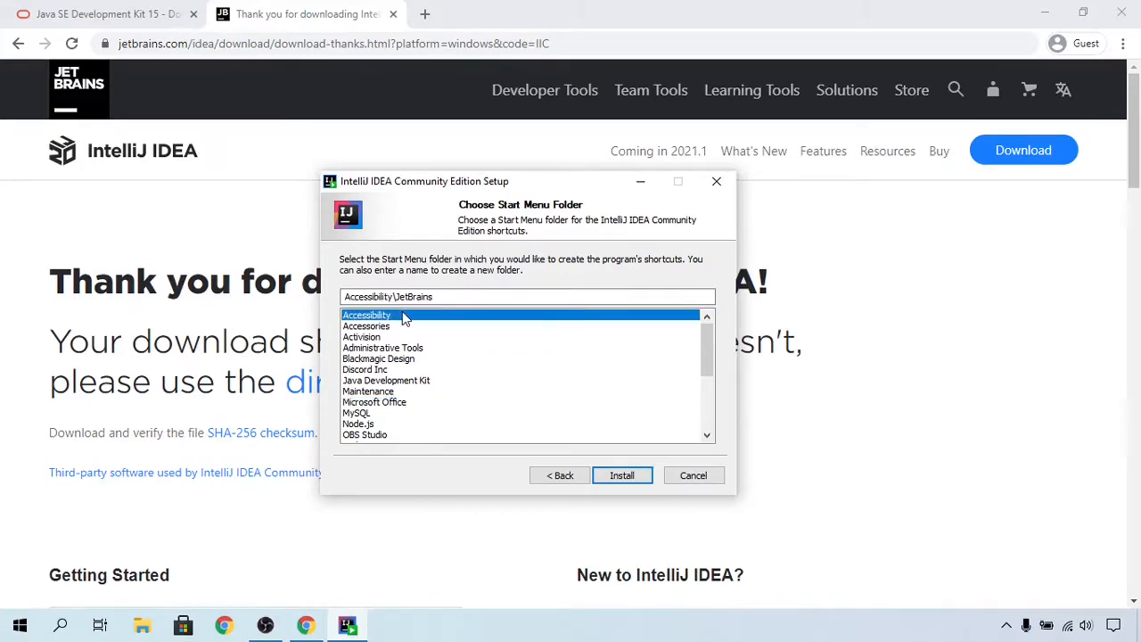
click(625, 476)
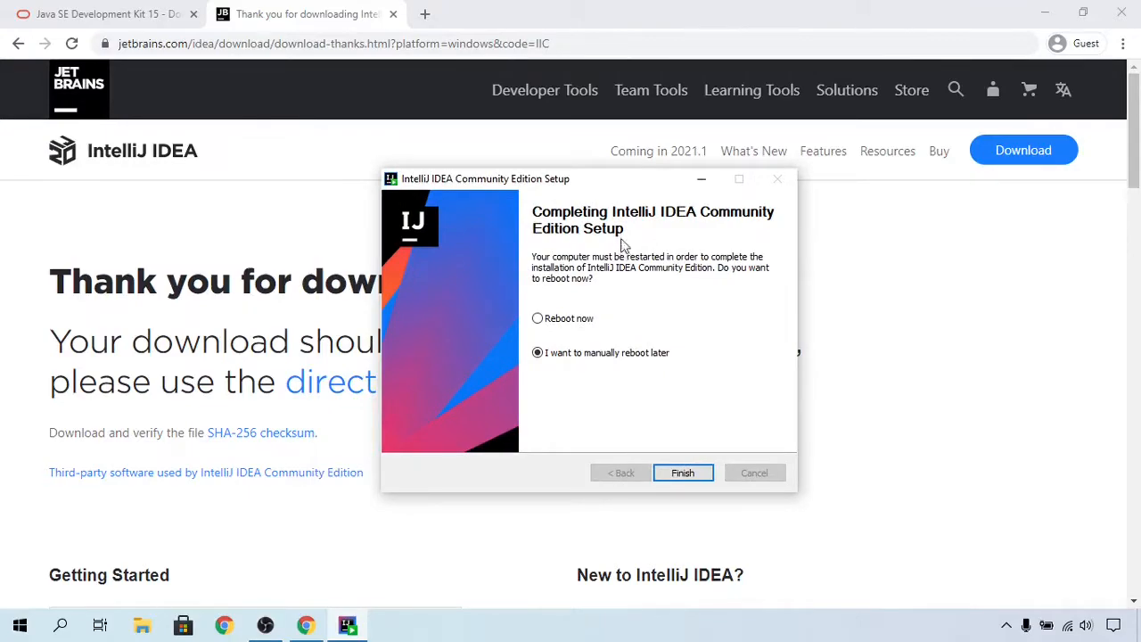
Step: Finish the IntelliJ IDEA Community Edition Setup, choosing to reboot manually later
drag(594, 188, 605, 151)
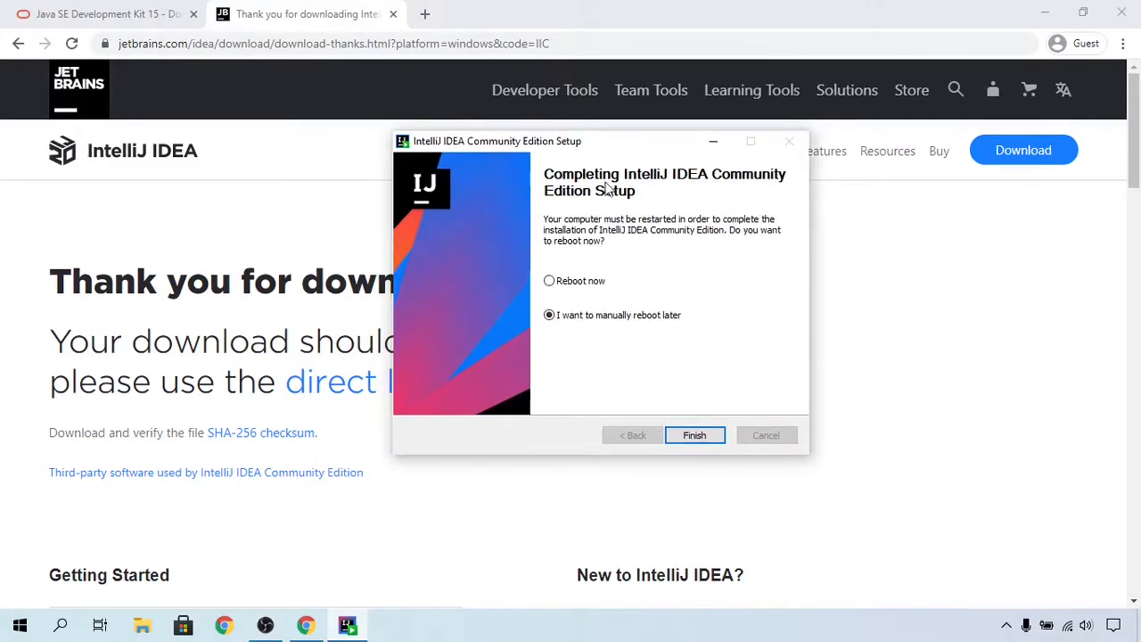
click(562, 284)
click(562, 319)
click(695, 435)
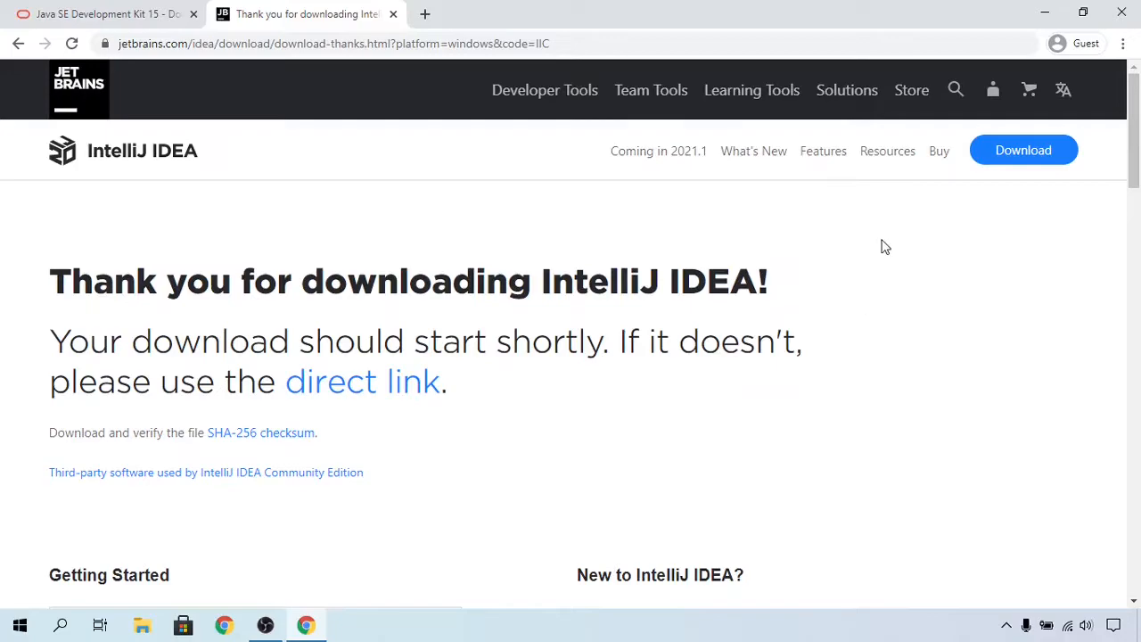
Step: Launch IntelliJ IDEA Community Edition 2020.3.3 by searching for it from the Start menu
click(1045, 11)
right_click(357, 145)
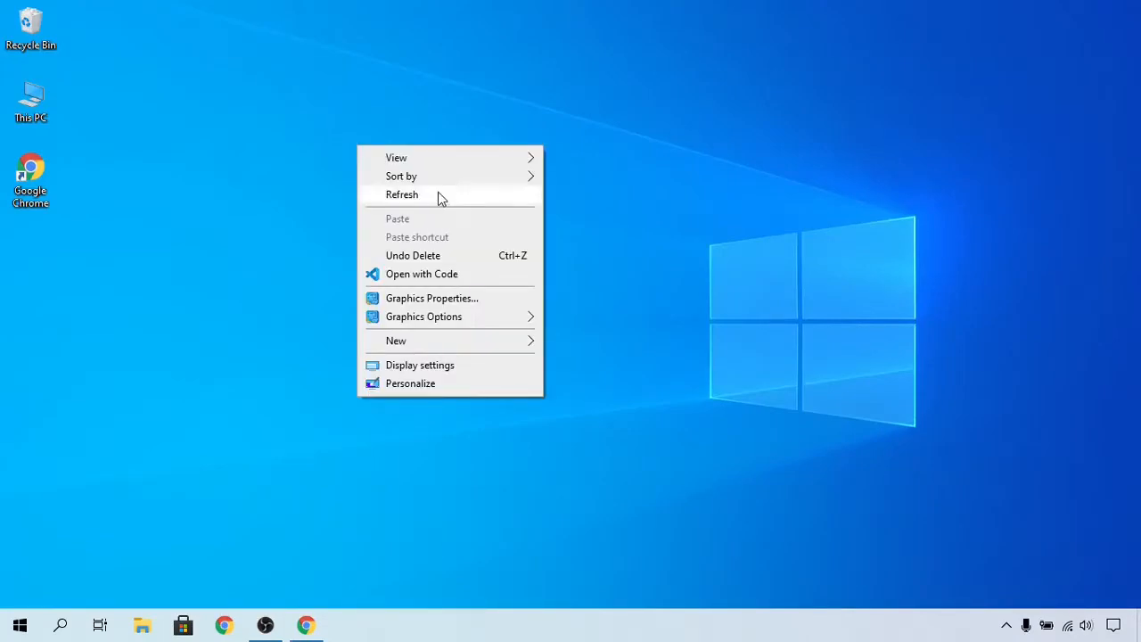
click(438, 194)
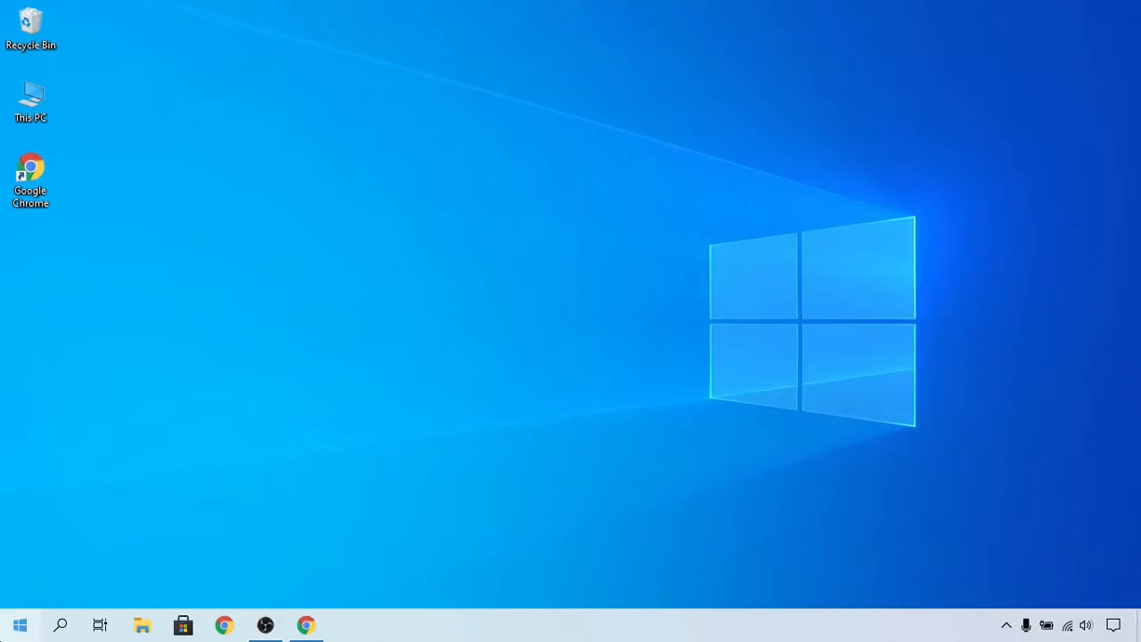
click(20, 624)
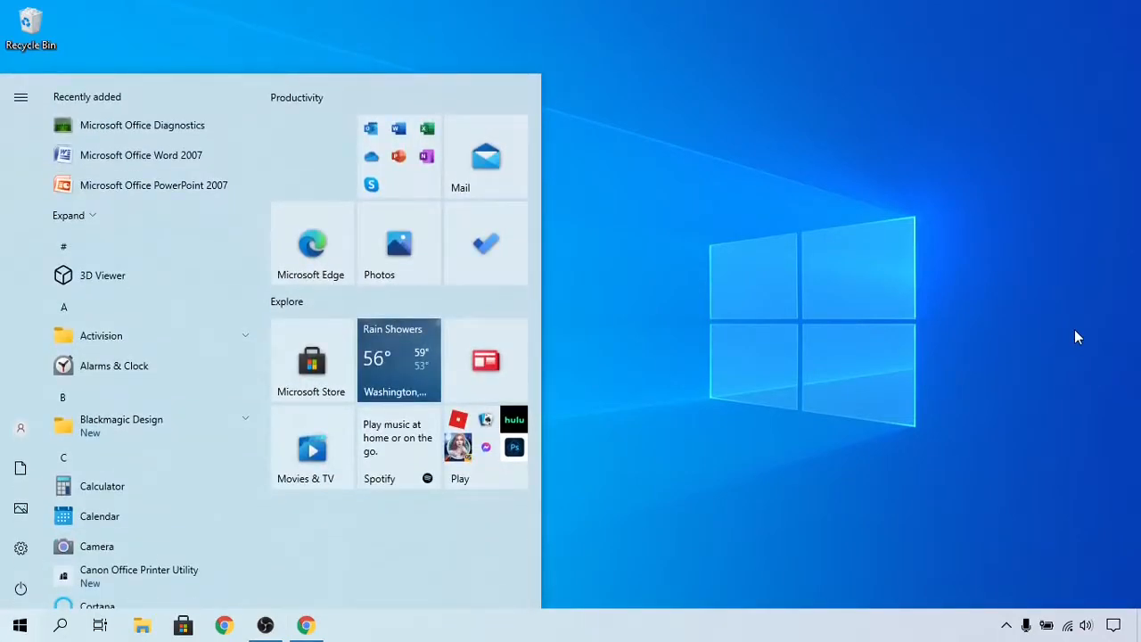
text(intel)
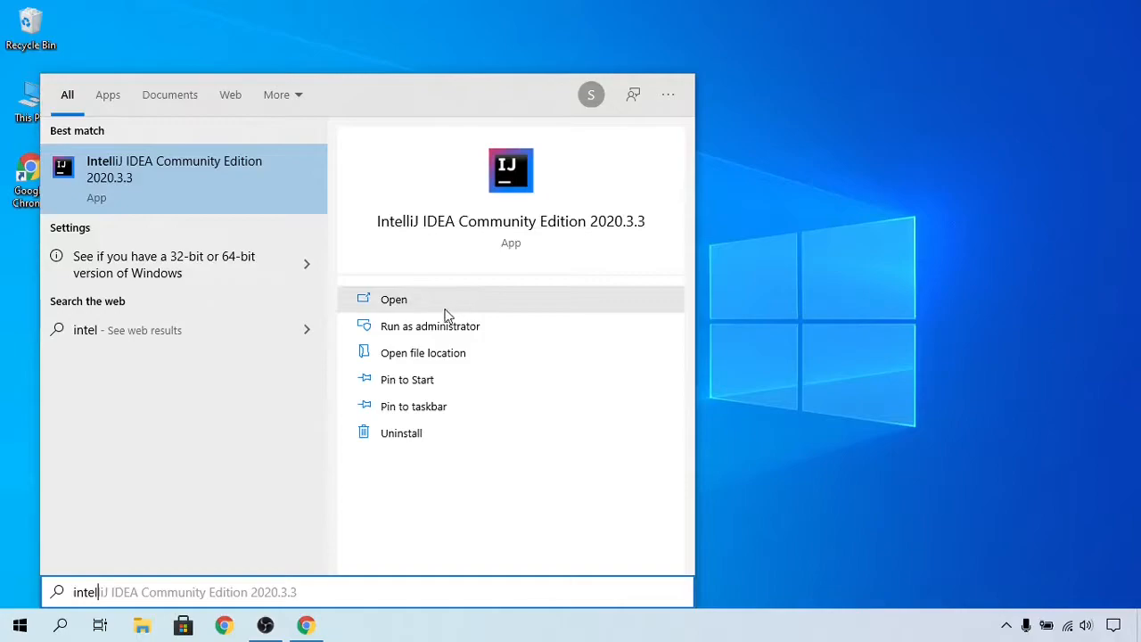
click(400, 305)
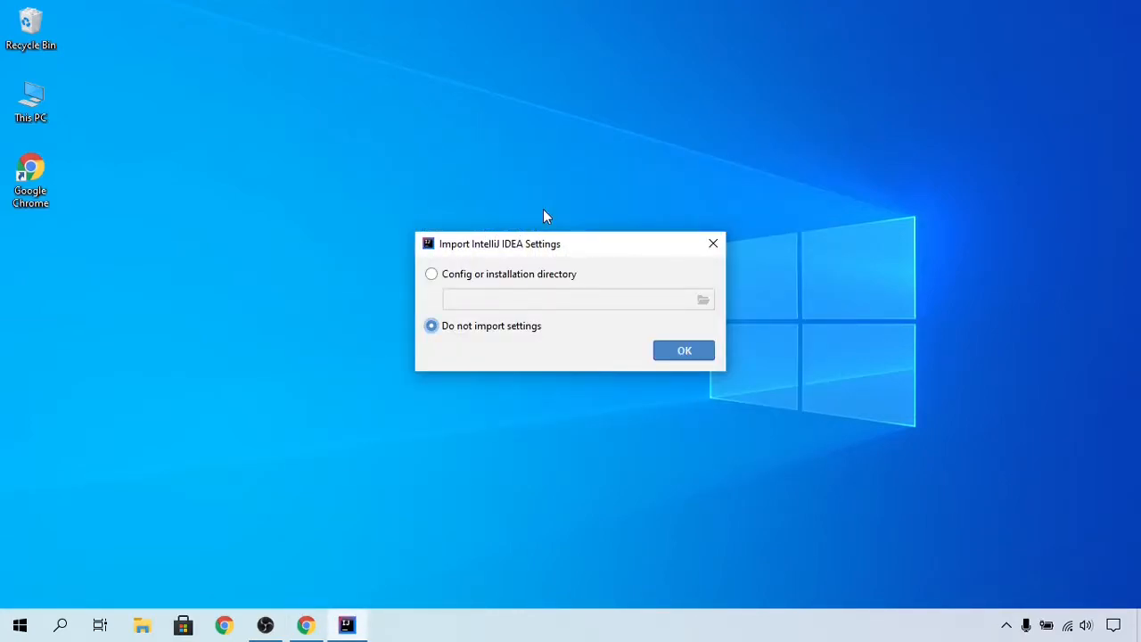
Step: Choose not to import IntelliJ IDEA settings and confirm the dialog
drag(533, 253, 565, 159)
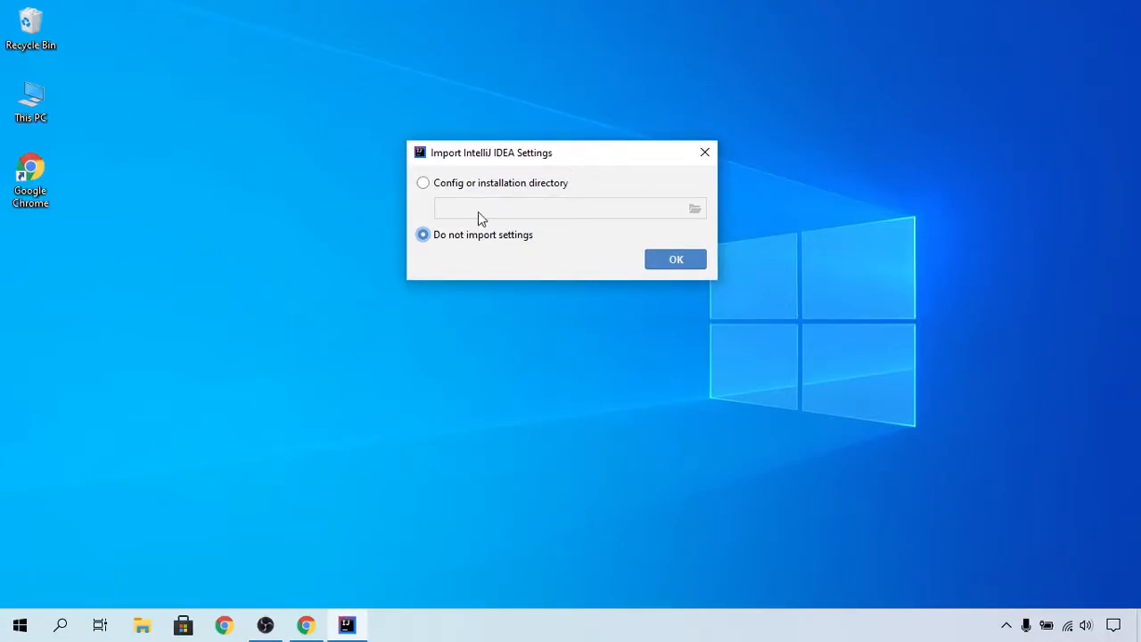
click(423, 183)
click(428, 237)
click(665, 262)
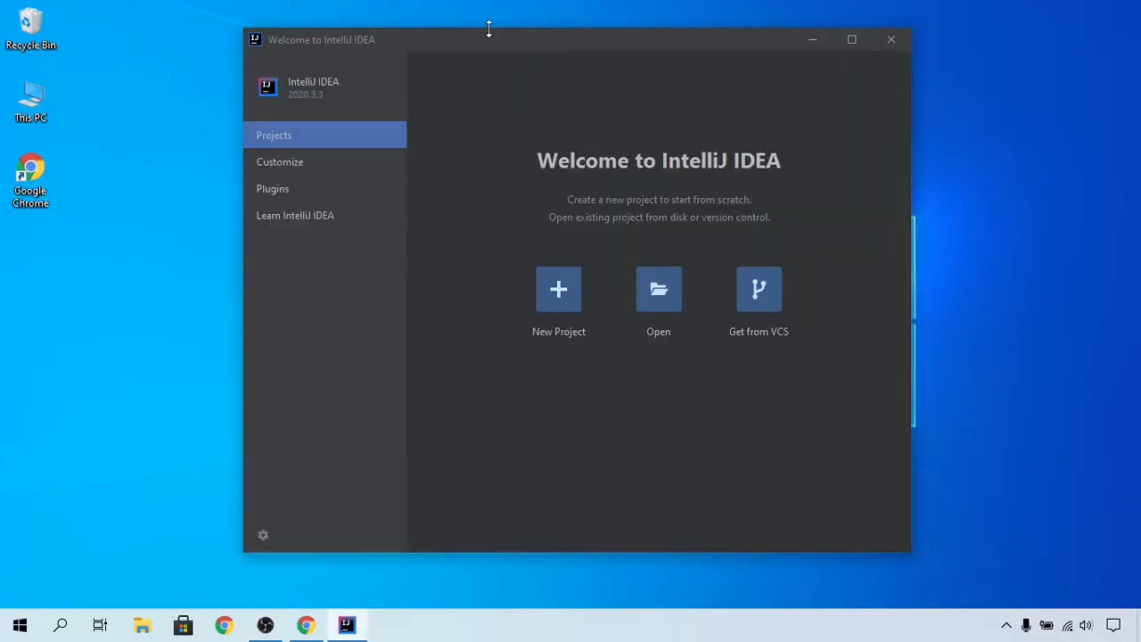
Step: Start a new Java project using the 15 version 15.0.2 SDK and continue past the frameworks page
drag(494, 39, 506, 21)
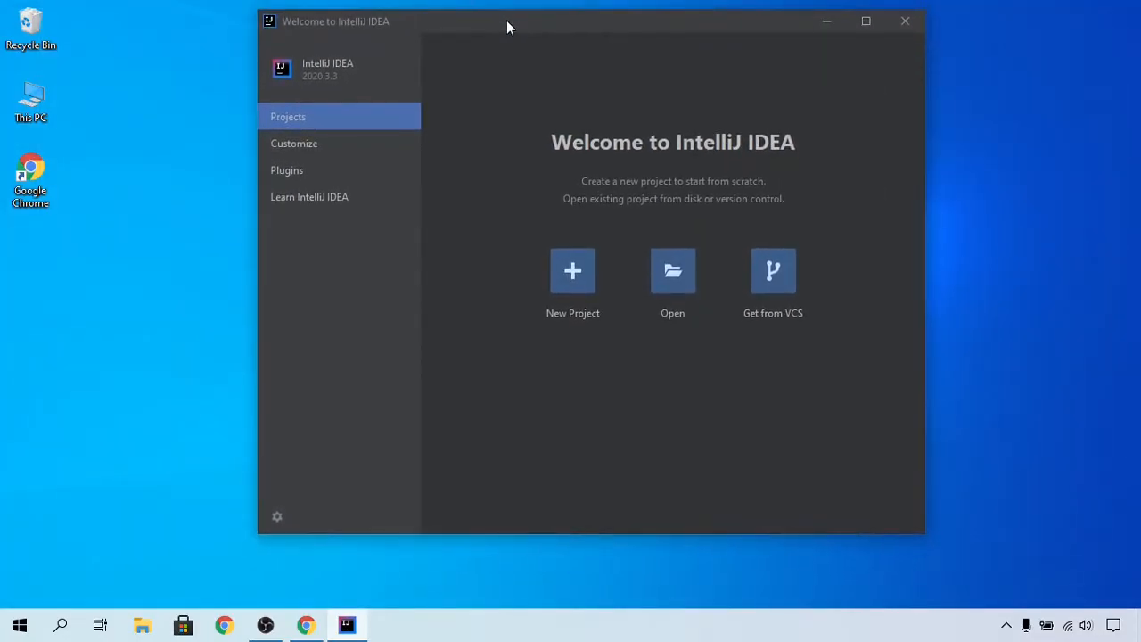
click(564, 272)
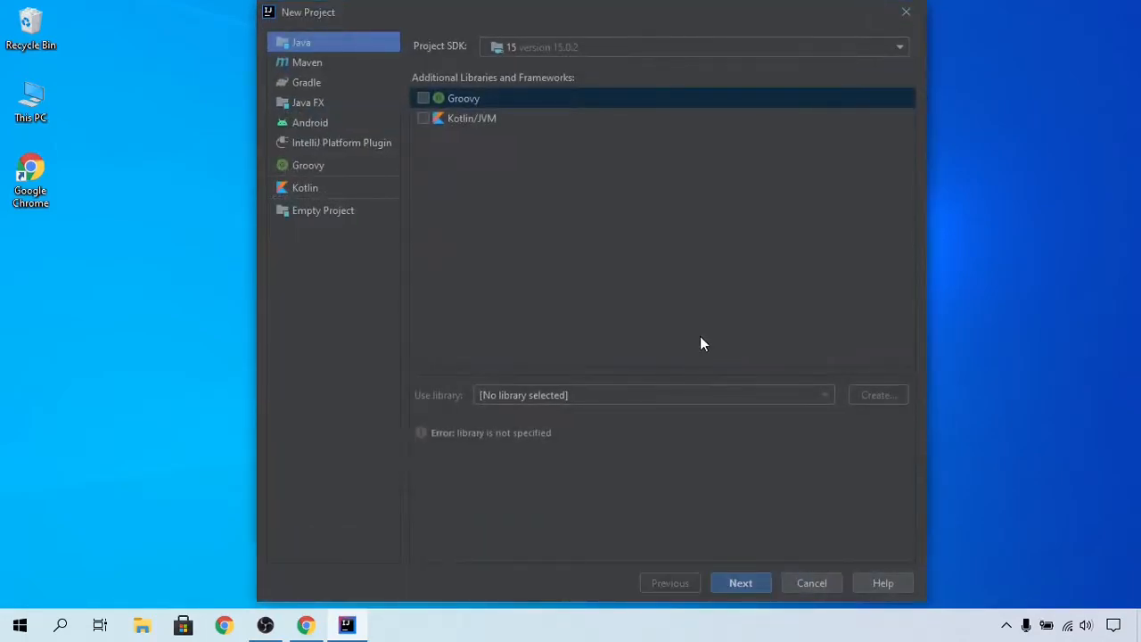
drag(647, 13, 686, 17)
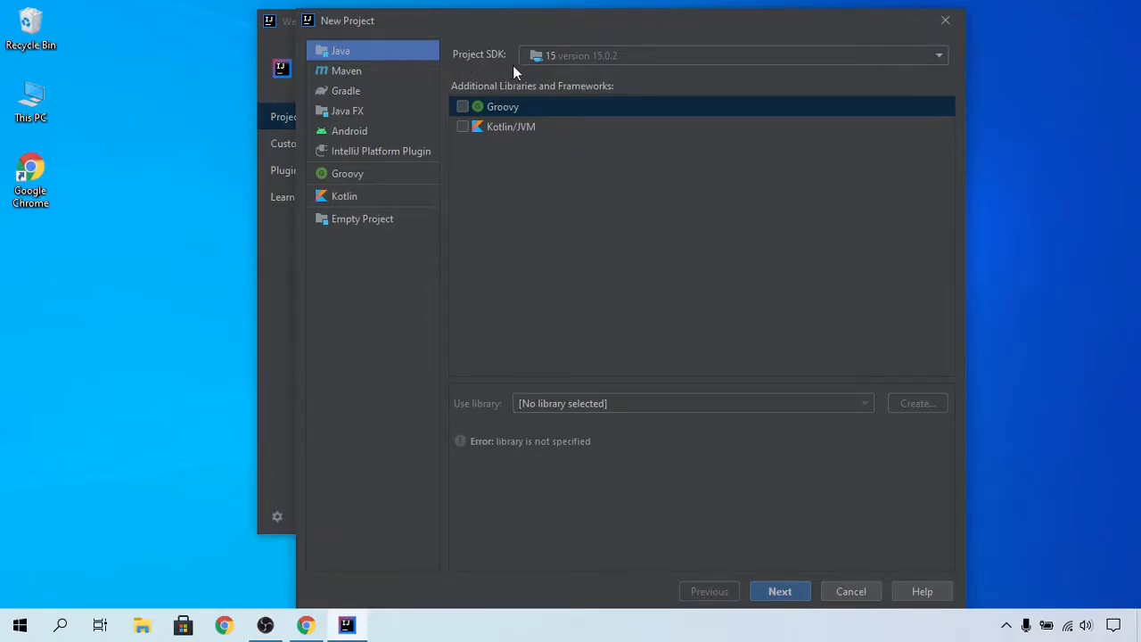
click(622, 58)
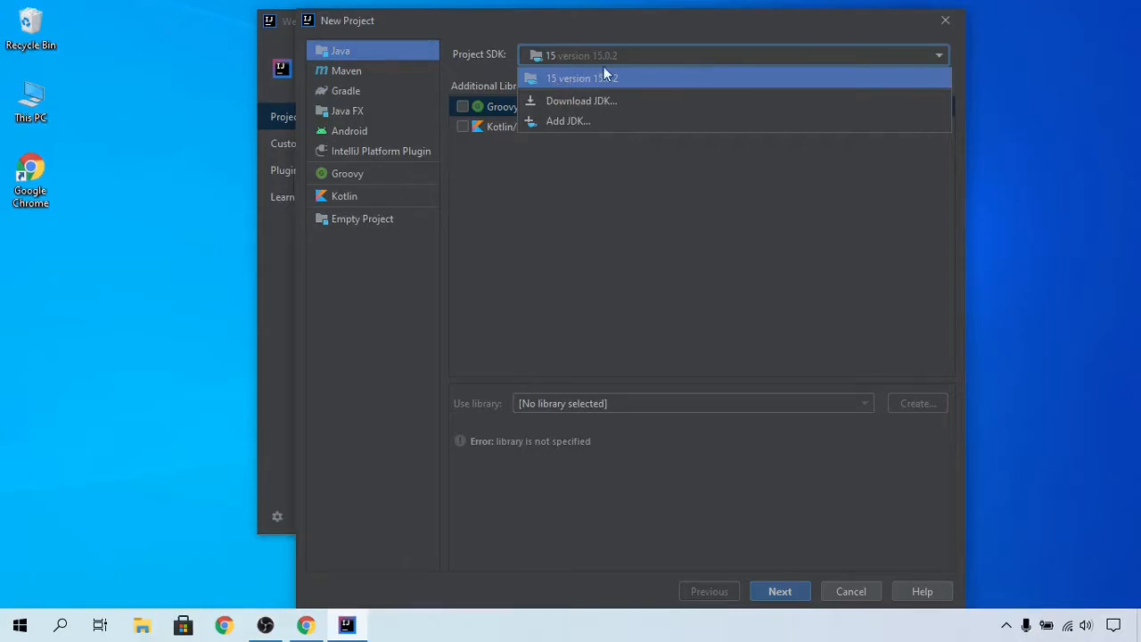
click(622, 58)
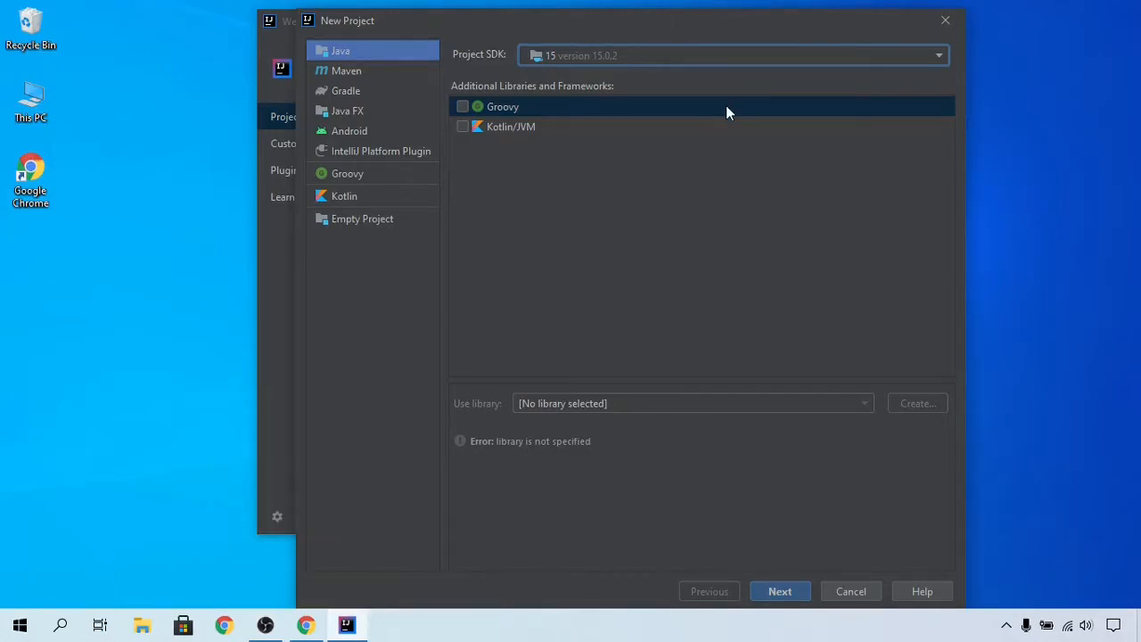
drag(493, 23, 500, 17)
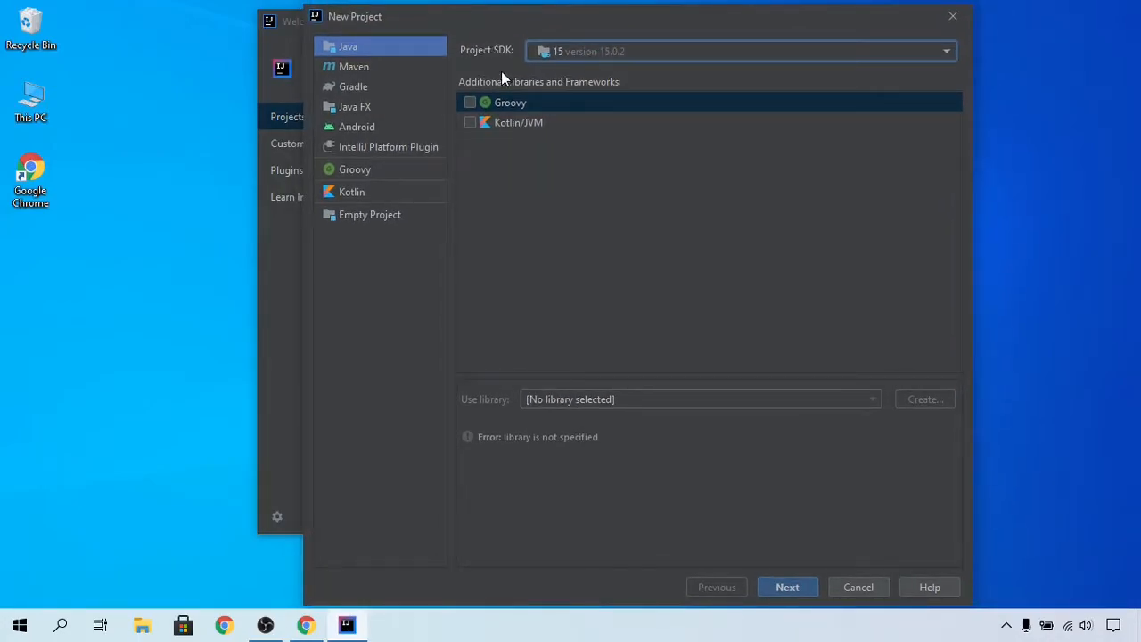
click(422, 46)
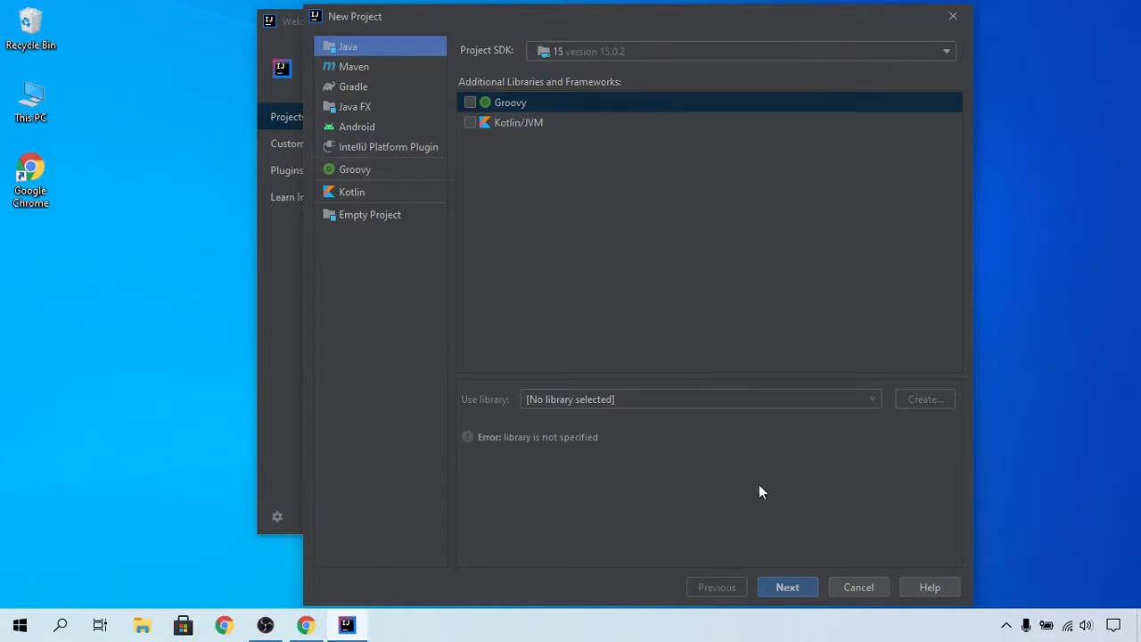
click(775, 588)
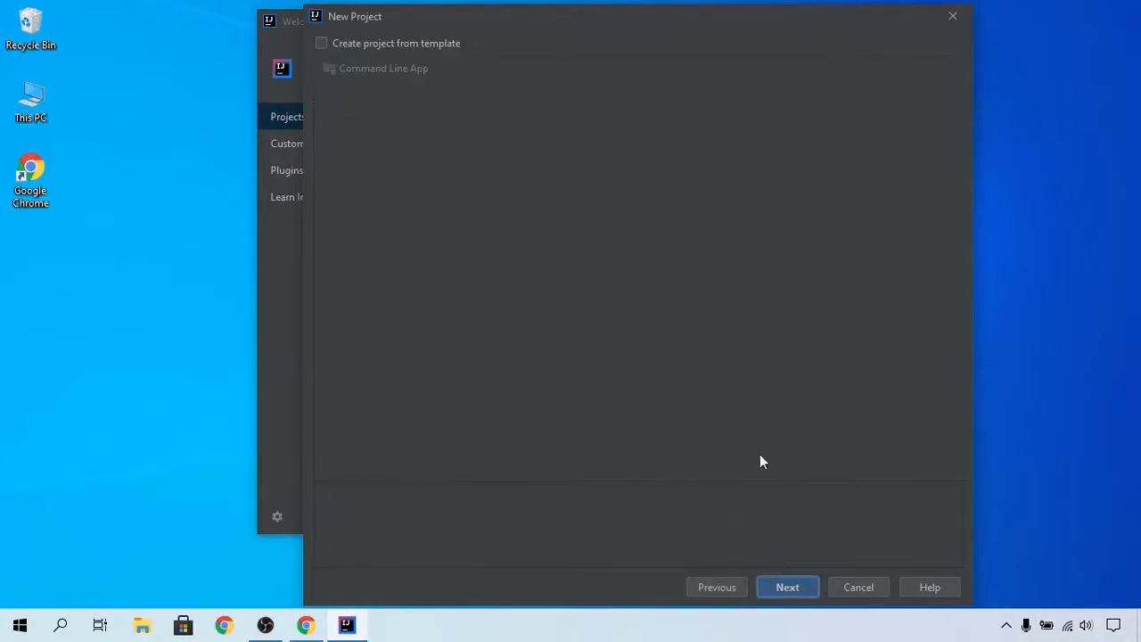
Step: Create the project from the Command Line App template and name it Hello
click(323, 44)
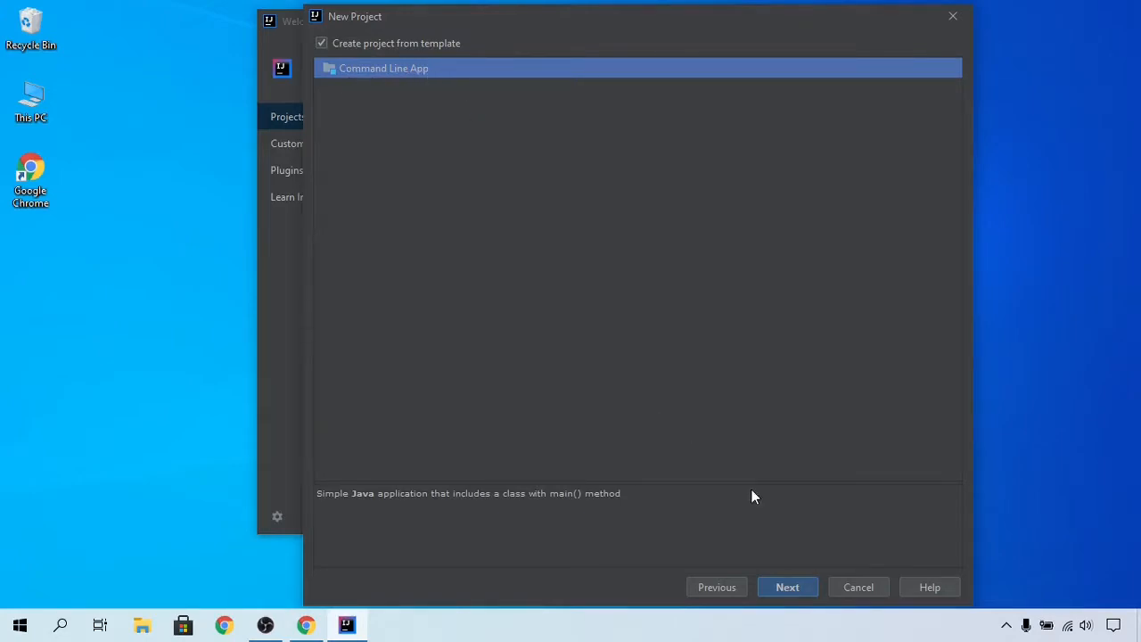
click(787, 586)
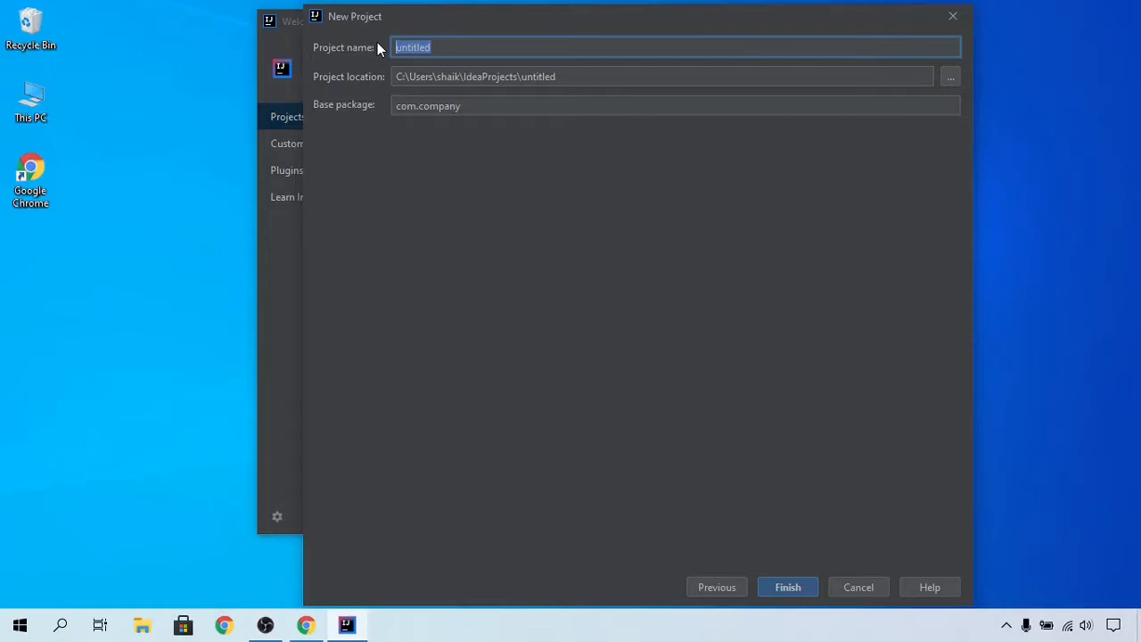
text(Hello)
Step: Set the project location to the user's Desktop folder and finish creating the project
click(957, 78)
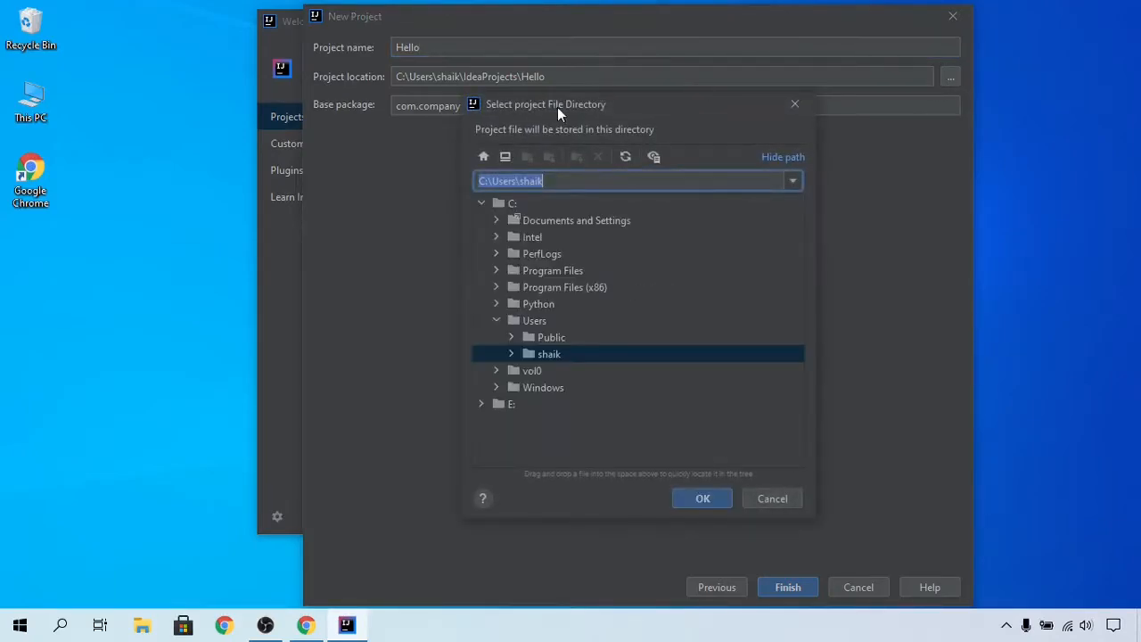
click(512, 354)
scroll(533, 361, down, 4)
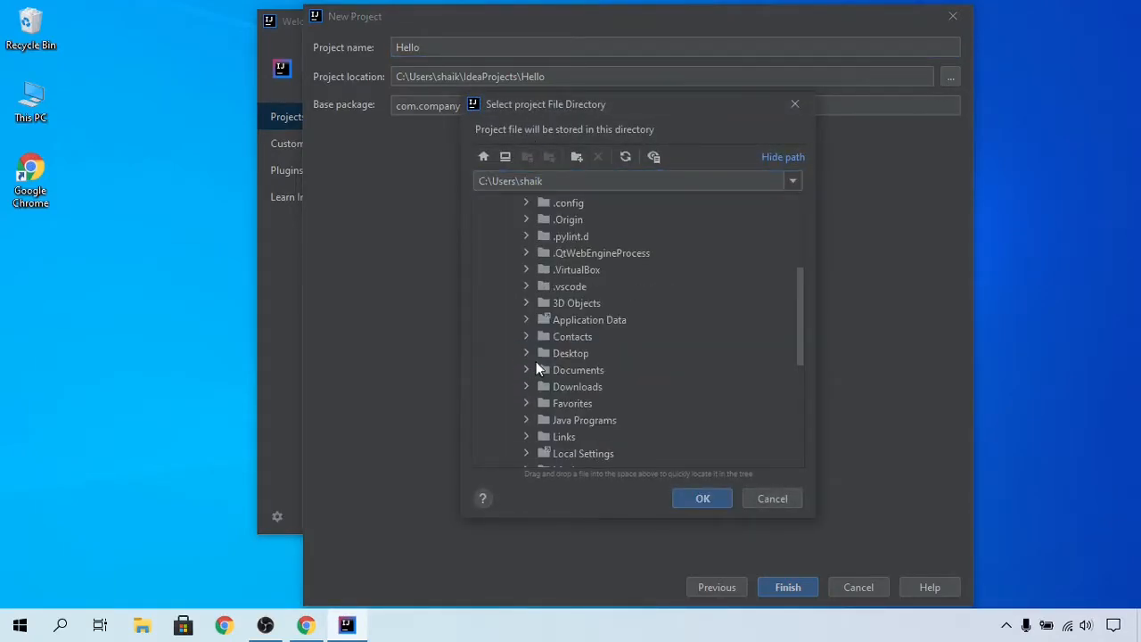
click(533, 355)
click(703, 499)
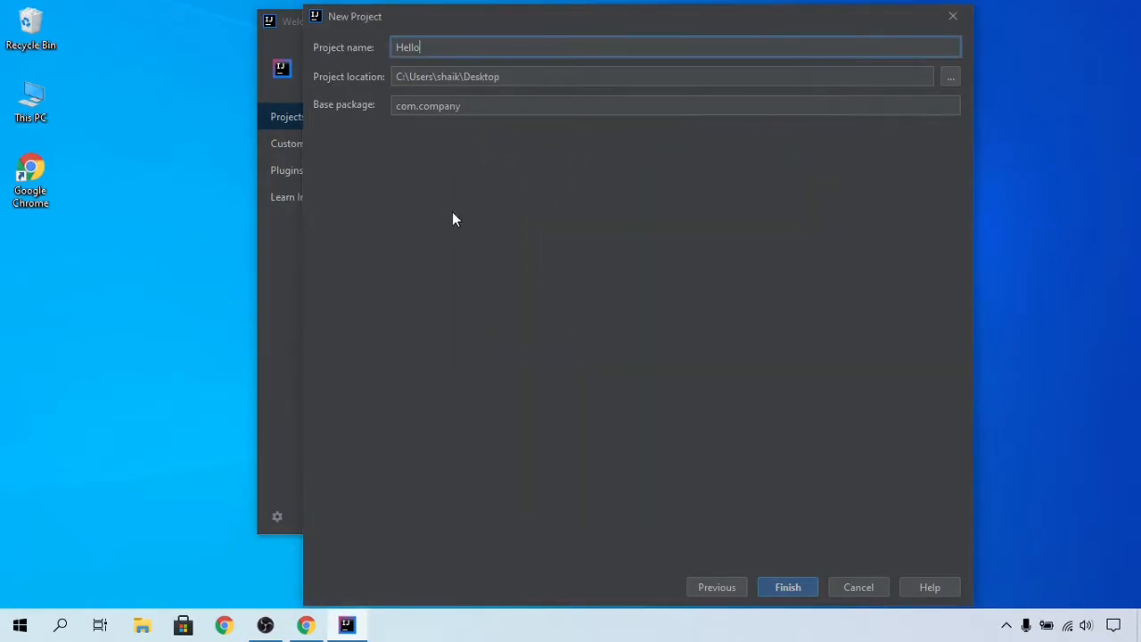
click(785, 587)
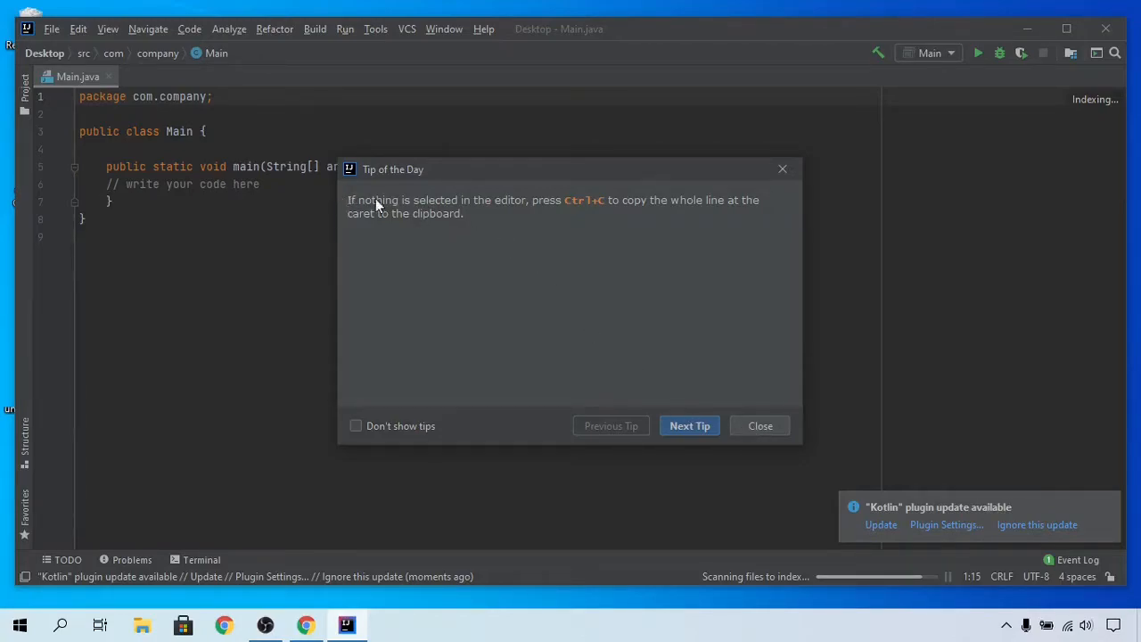
Step: Close the Tip of the Day and maximize the IDE window
click(772, 431)
click(1068, 31)
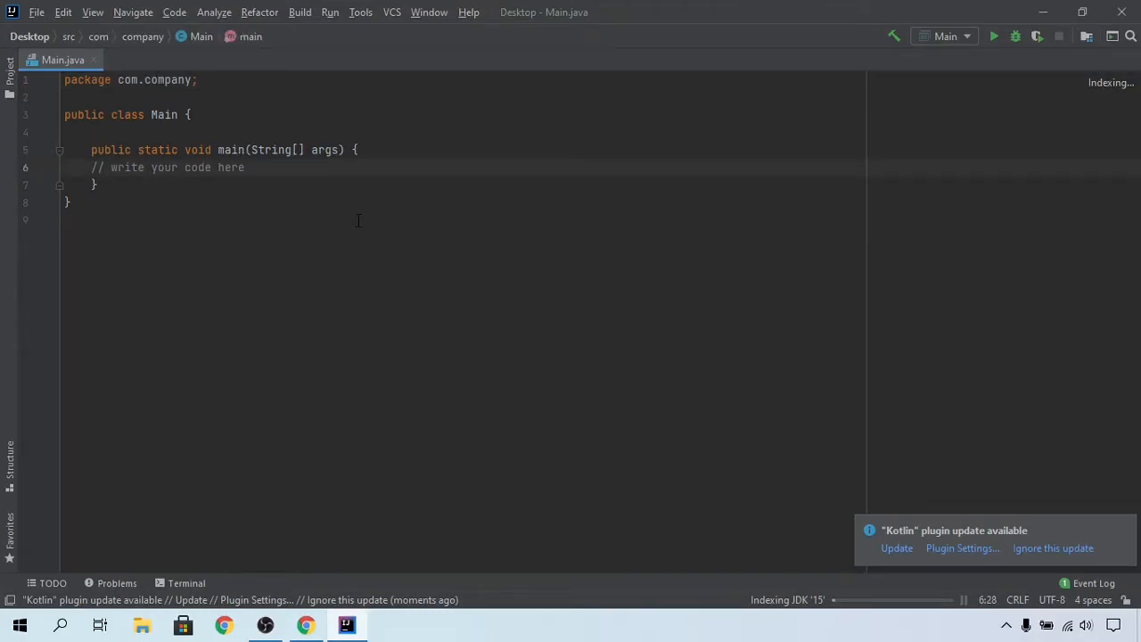
Step: Add System.out.println("Hello World"); inside main and run the Main class
key(Return)
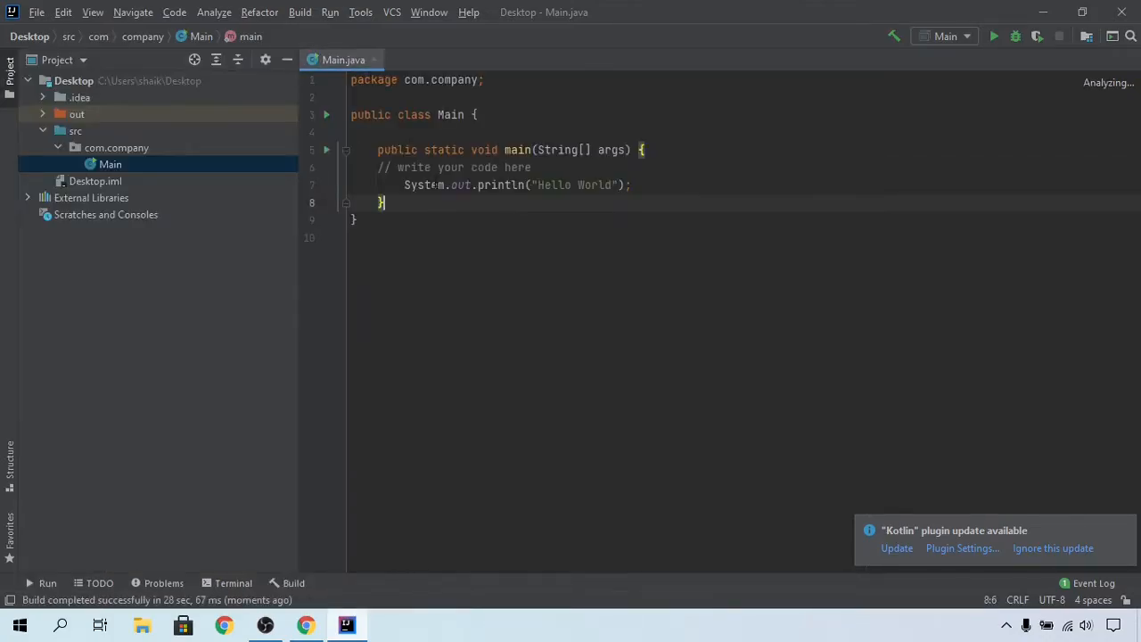
click(459, 214)
right_click(457, 213)
click(834, 209)
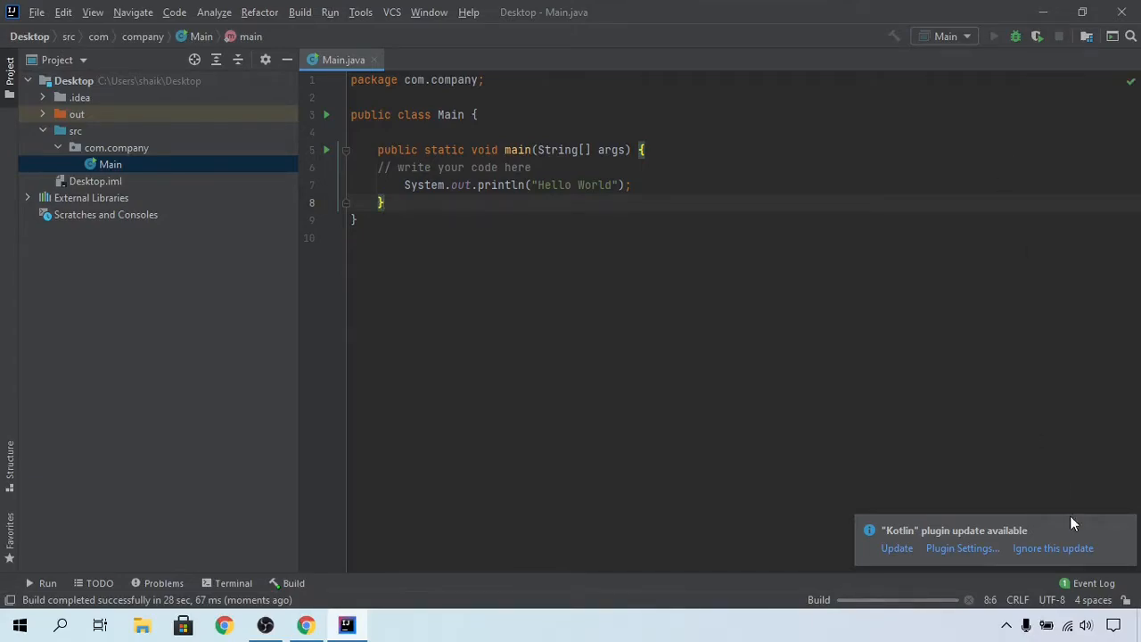
click(1065, 549)
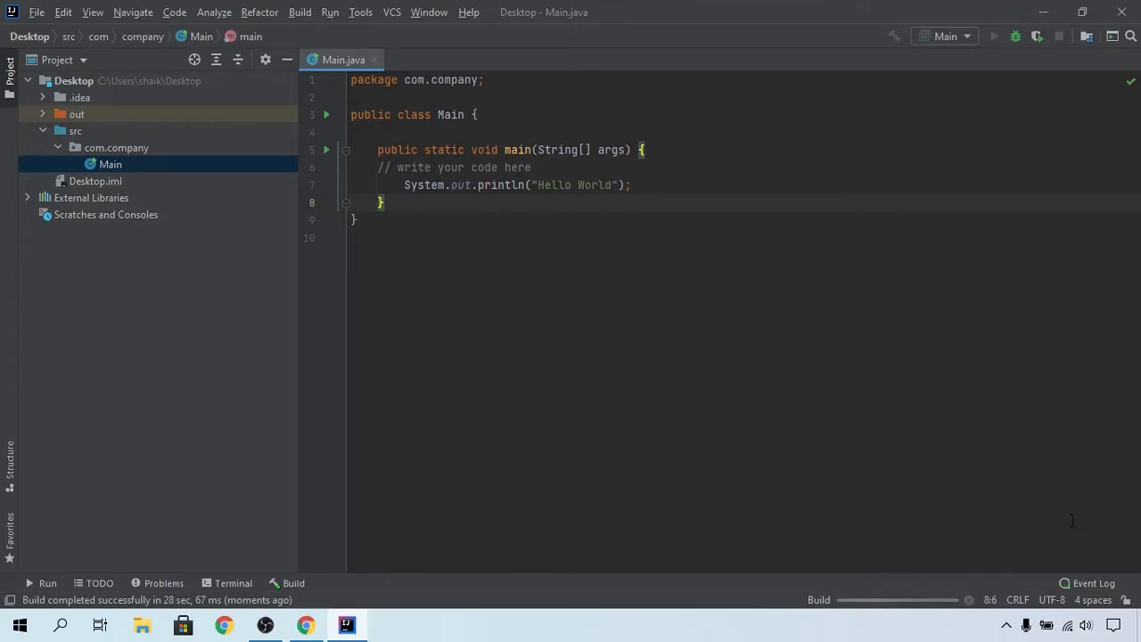
click(1054, 440)
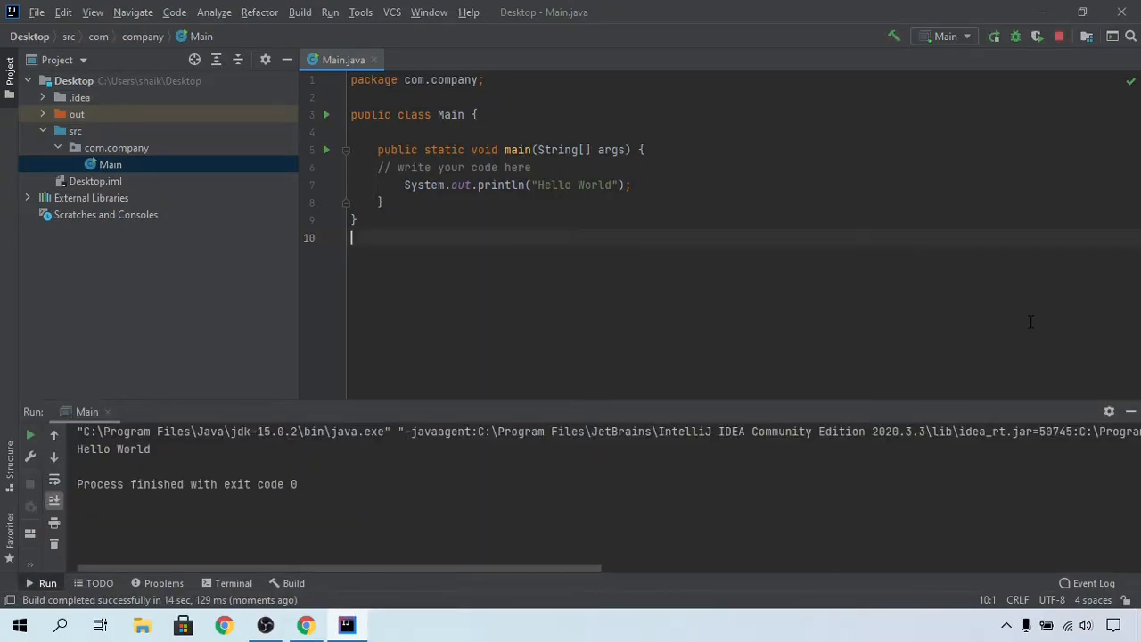
Step: Select and inspect the Hello World output in the run console
drag(241, 450, 76, 450)
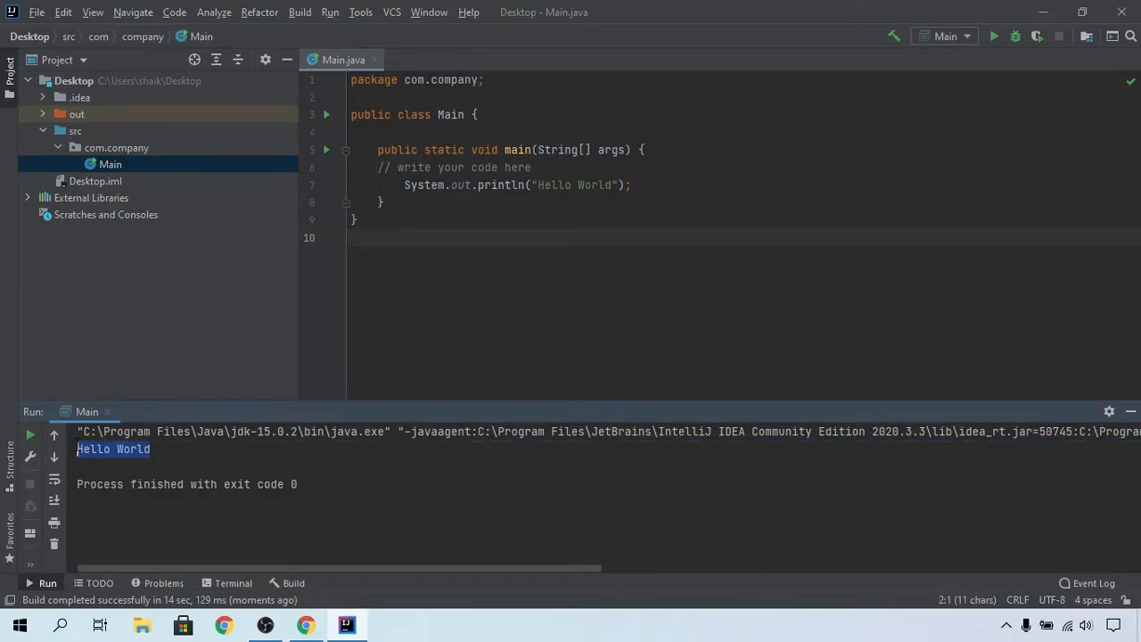
click(189, 432)
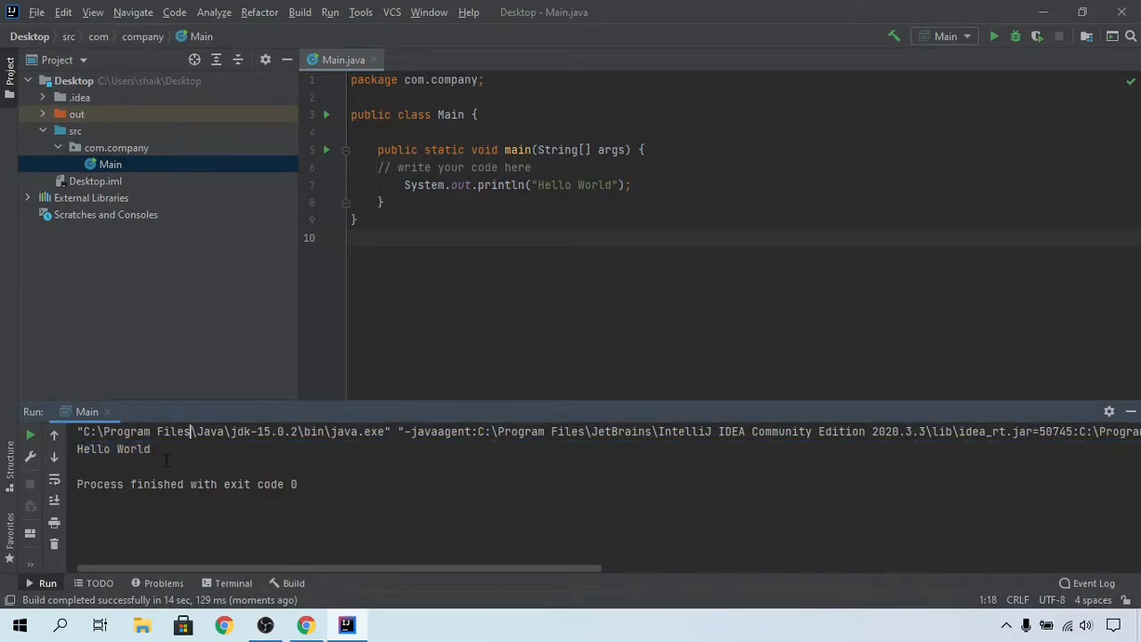
click(171, 446)
Step: Open Settings and apply the IntelliJ Light theme under Appearance
click(36, 13)
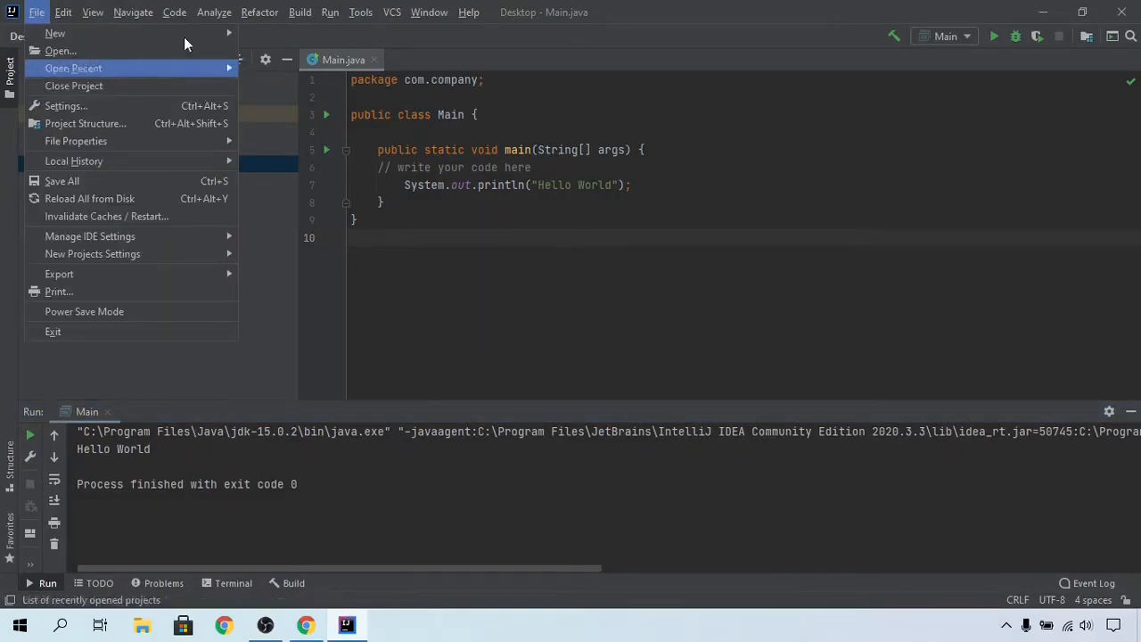
mouse_move(93, 12)
mouse_move(36, 12)
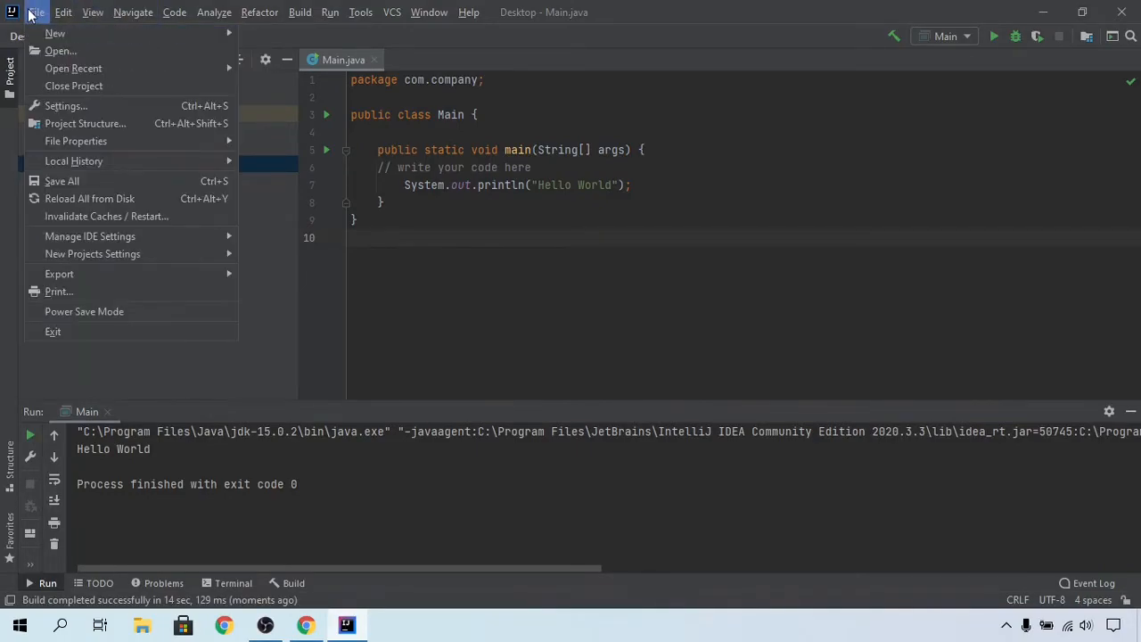
click(58, 115)
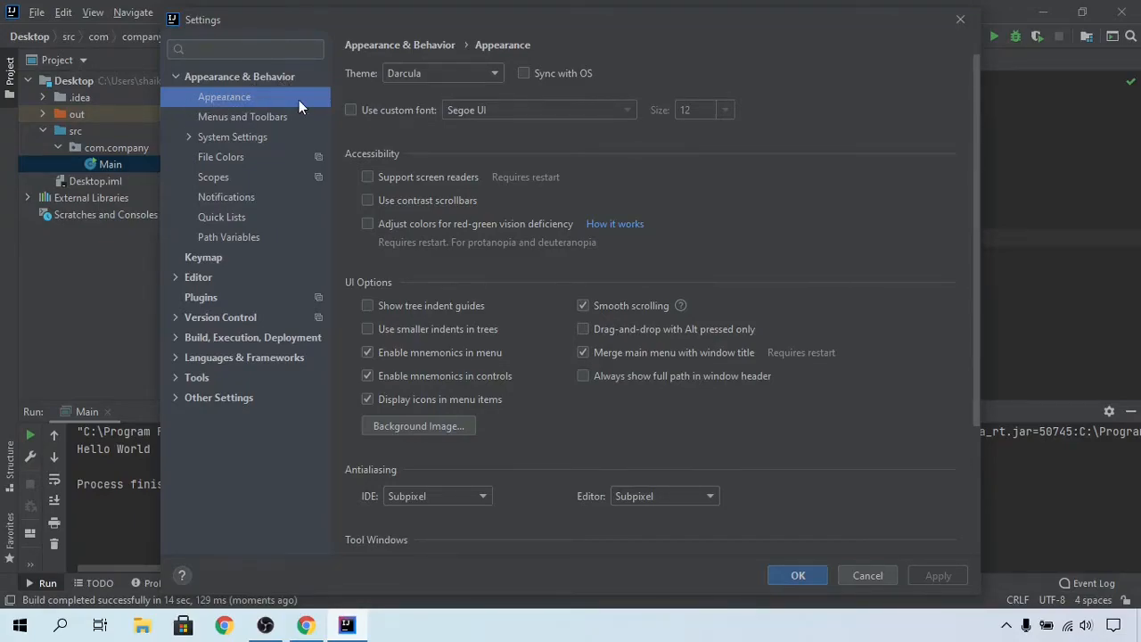
click(406, 75)
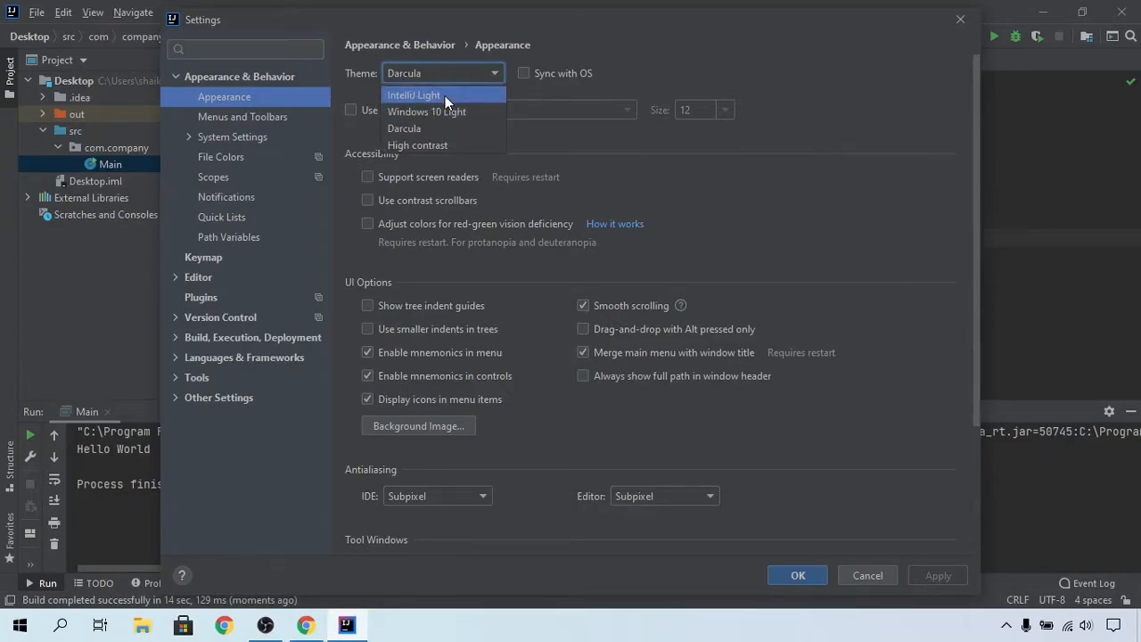
click(445, 95)
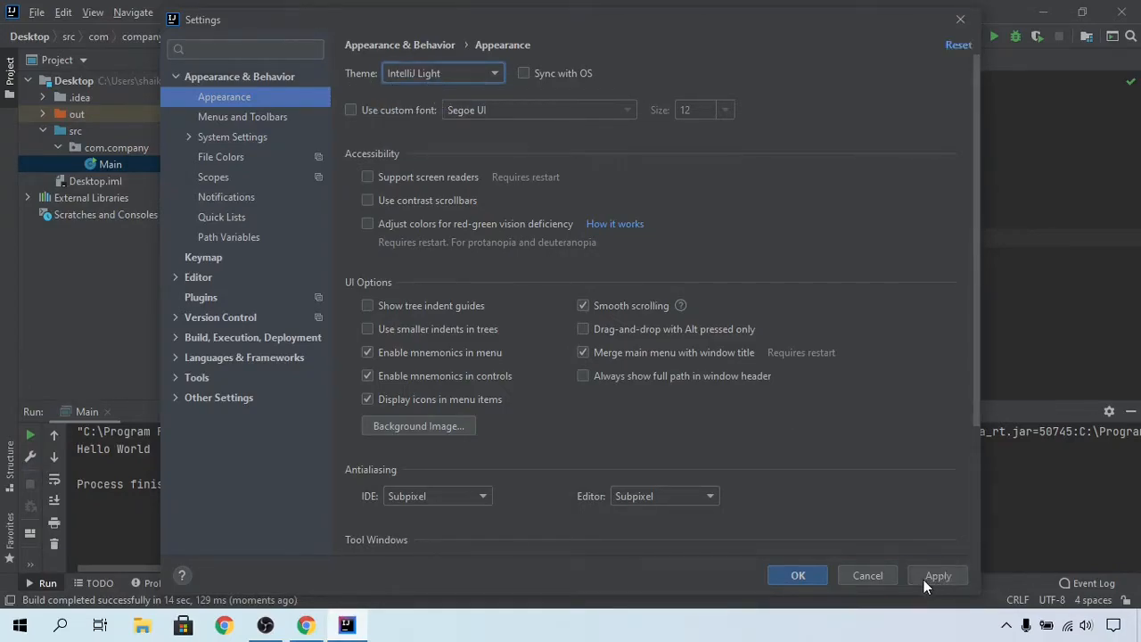
click(936, 575)
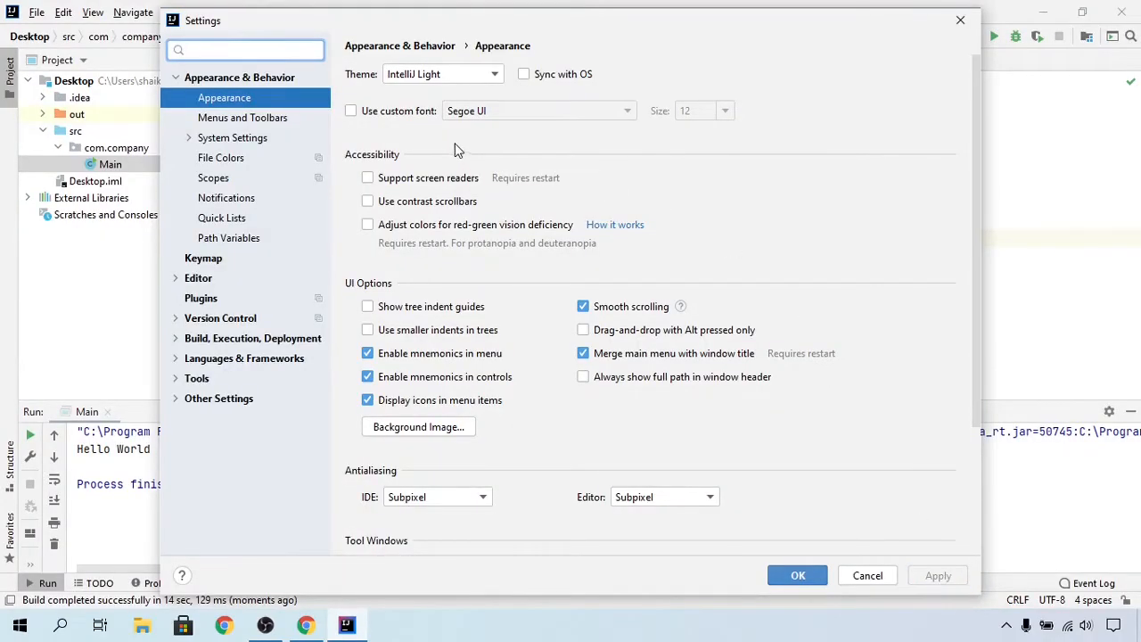
Step: Switch the IDE theme to Windows 10 Light and apply it
click(486, 79)
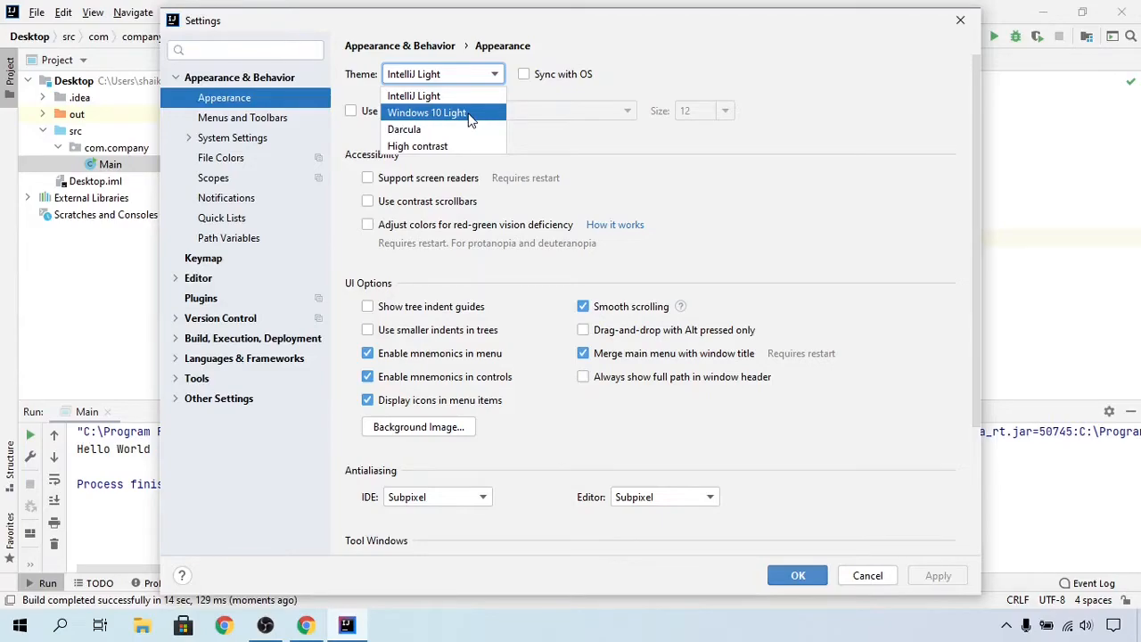
click(471, 120)
click(933, 575)
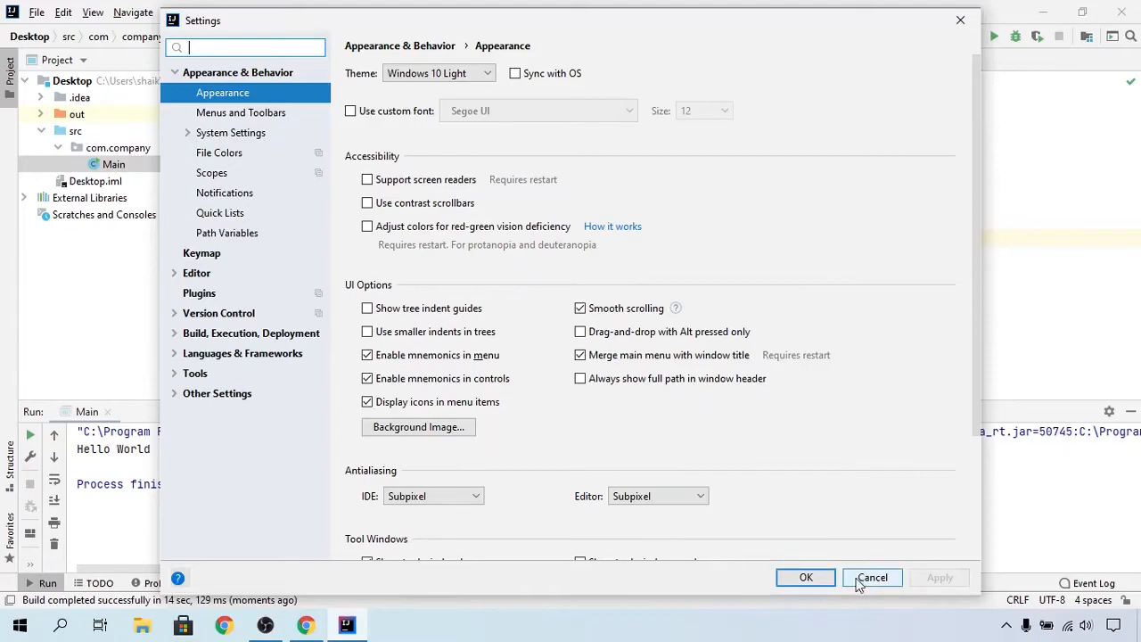
Step: Switch the IDE theme to Darcula and apply it
click(478, 76)
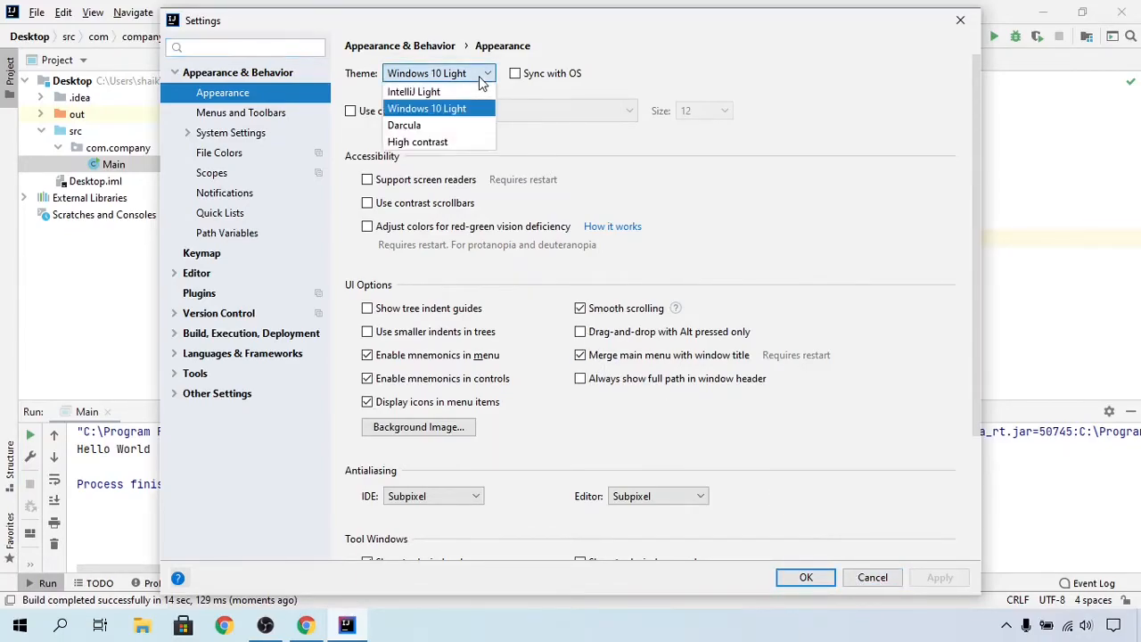
click(437, 126)
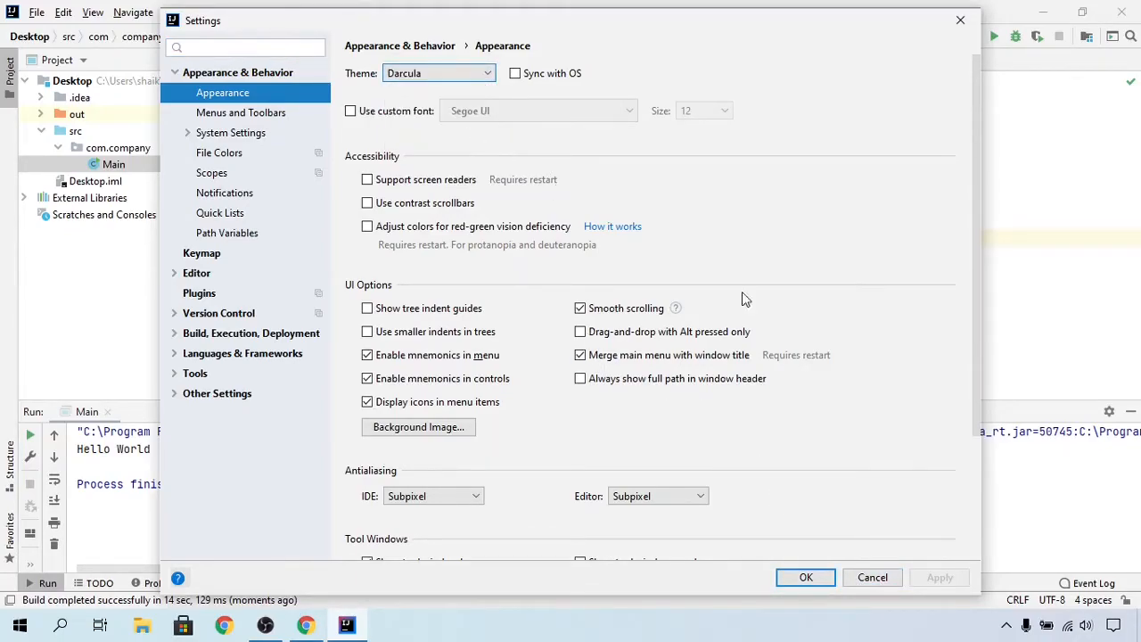
click(949, 578)
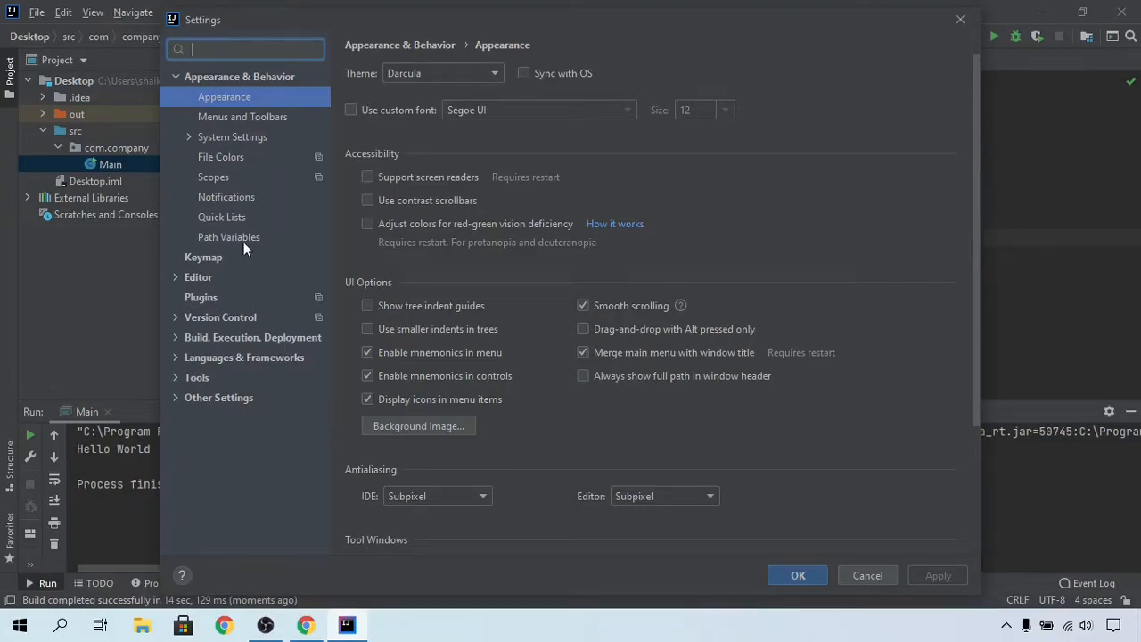
Step: Open the Plugins Marketplace and search for material
click(209, 297)
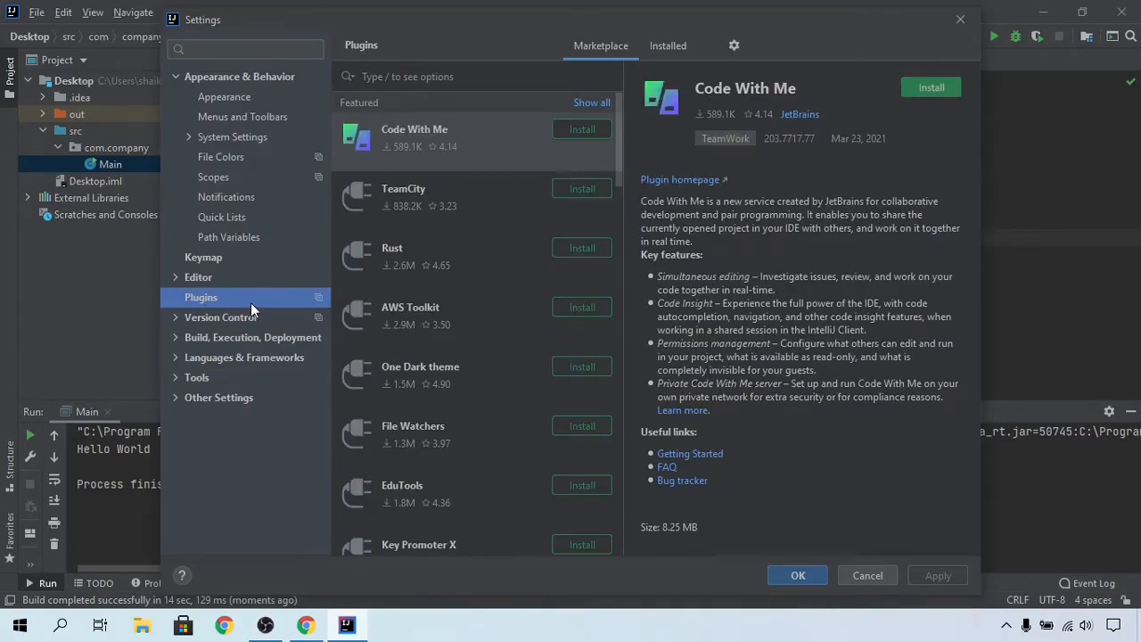
click(620, 41)
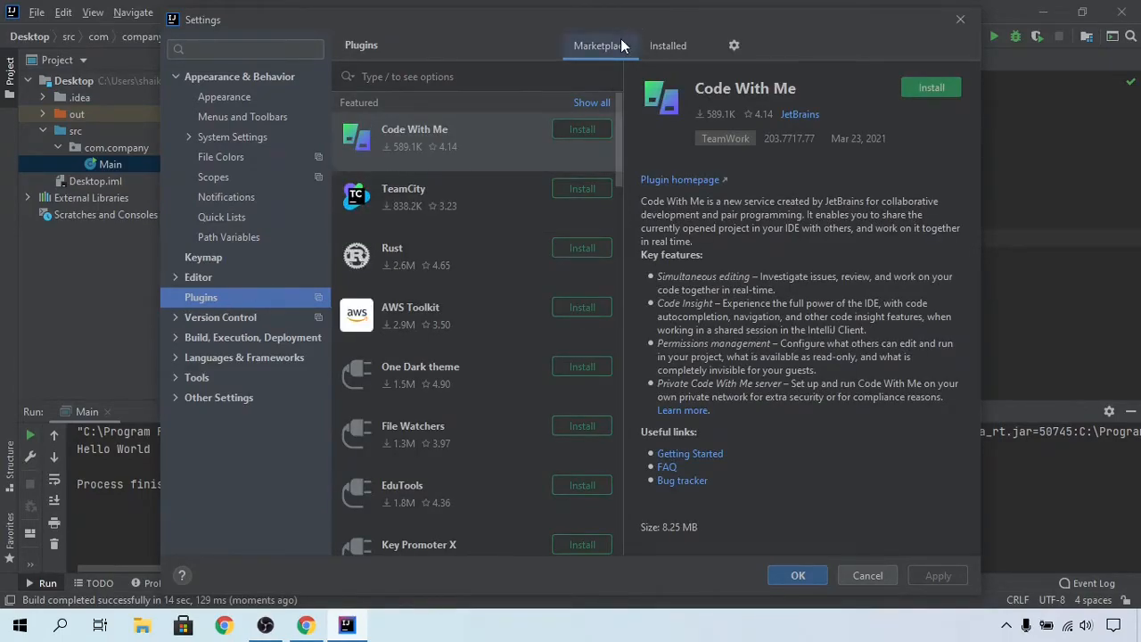
click(540, 79)
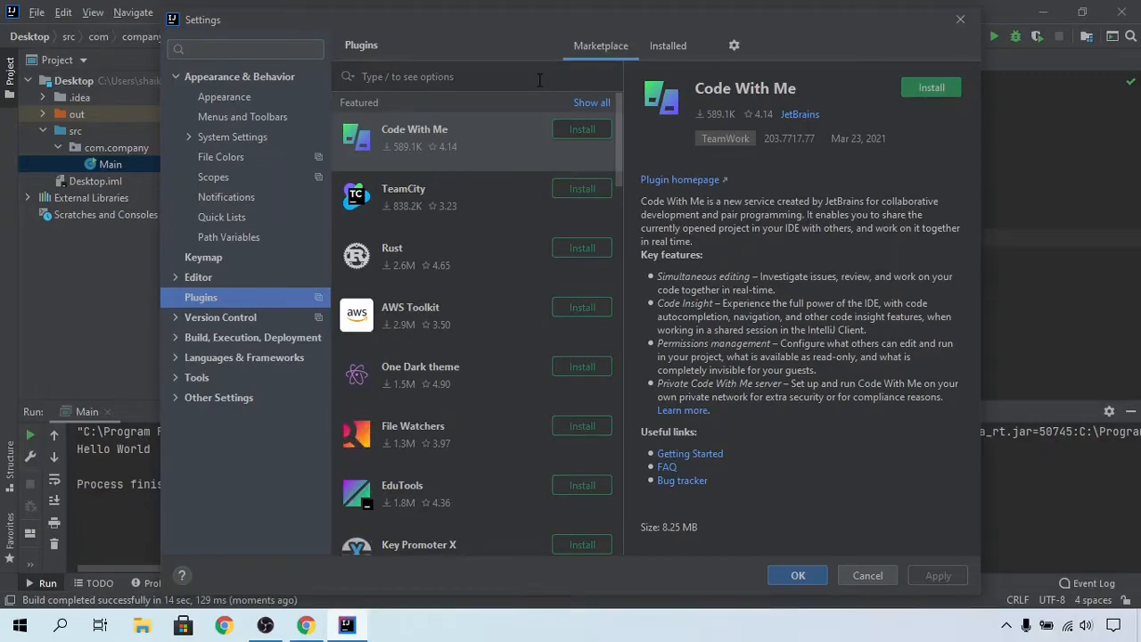
text(material)
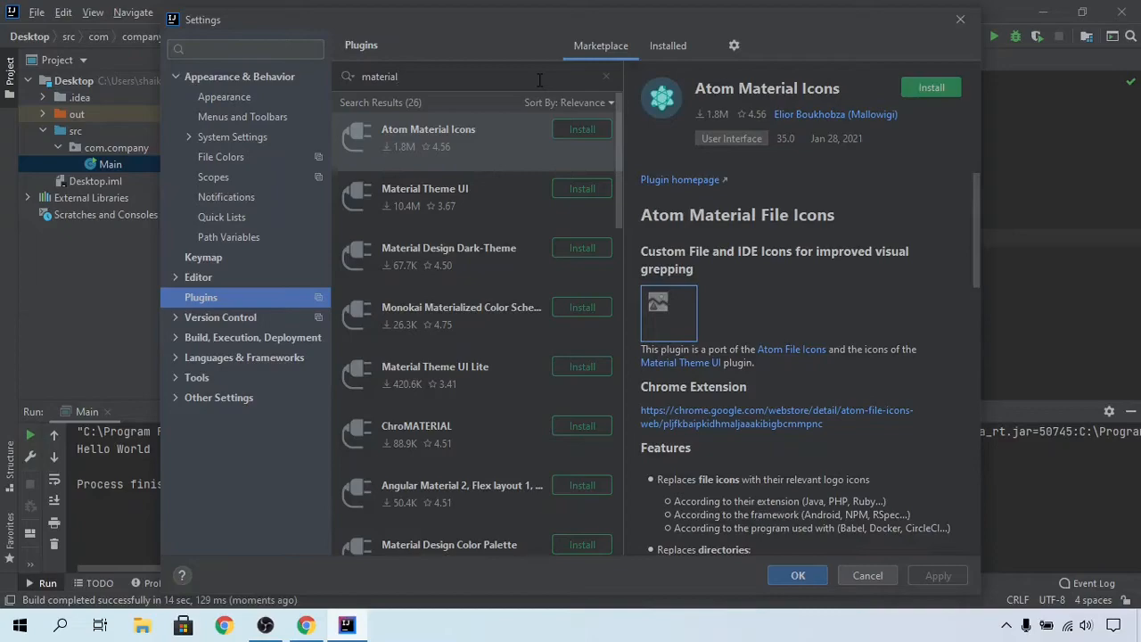
text(ui)
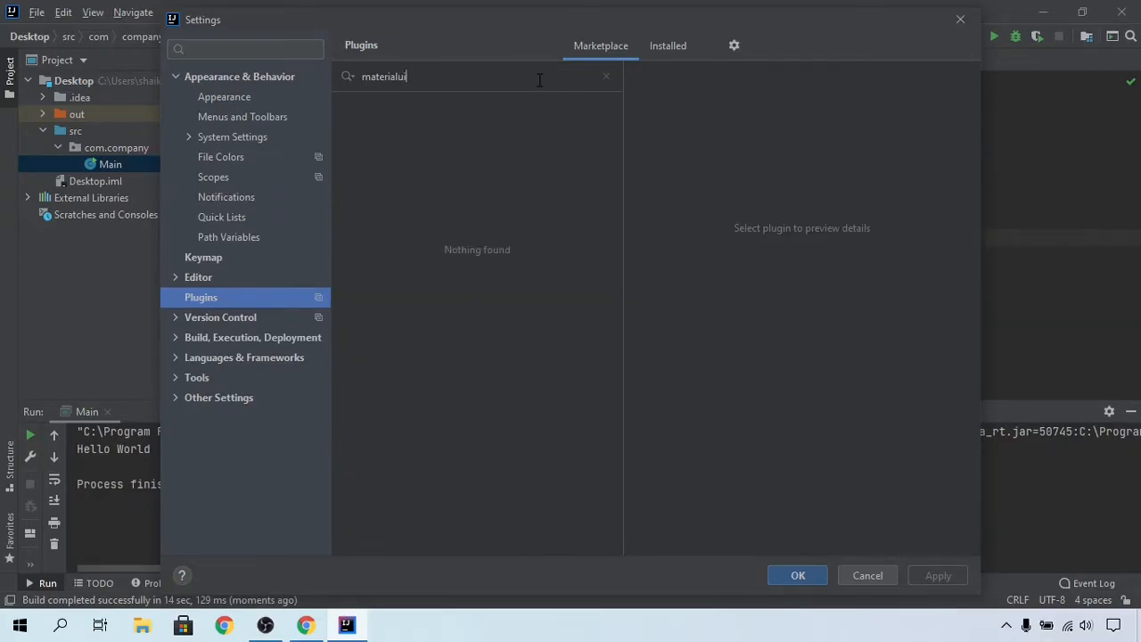
key(BackSpace)
key(BackSpace)
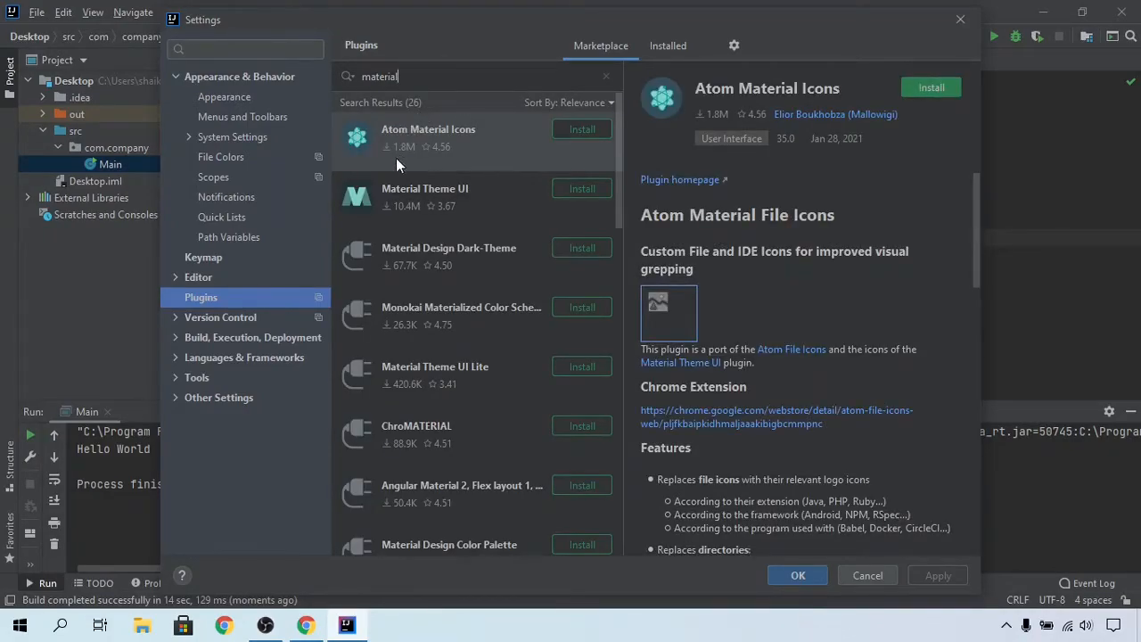
Step: Install the Material Theme UI plugin, accepting the third-party plugins privacy note
click(459, 192)
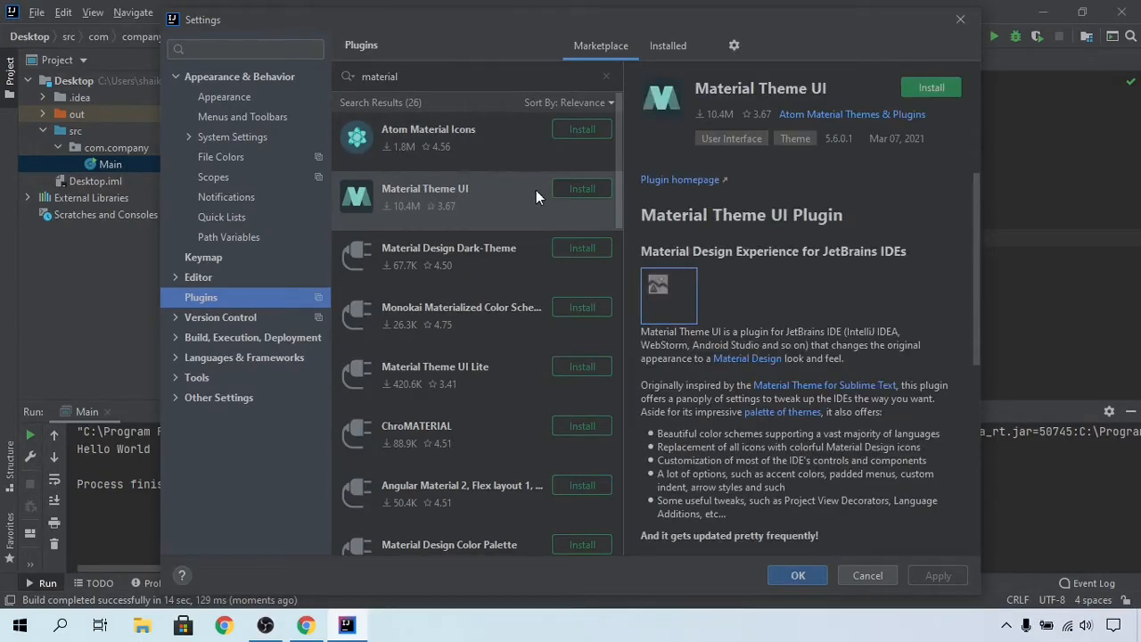
click(575, 189)
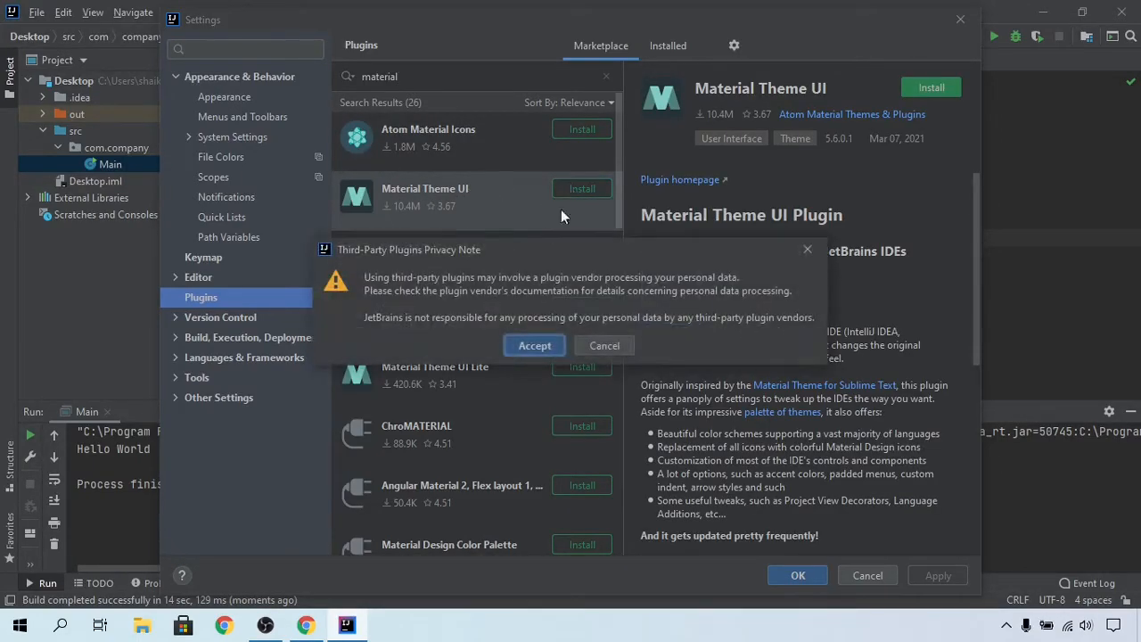
click(534, 346)
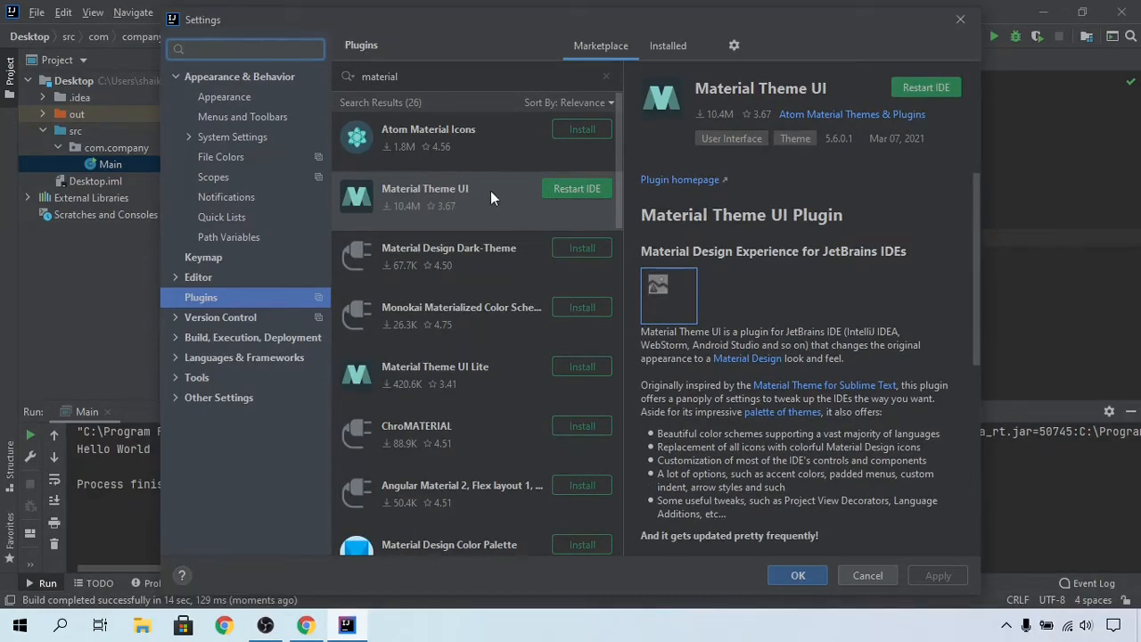
Step: Install the Atom Material Icons plugin and restart the IDE
click(444, 131)
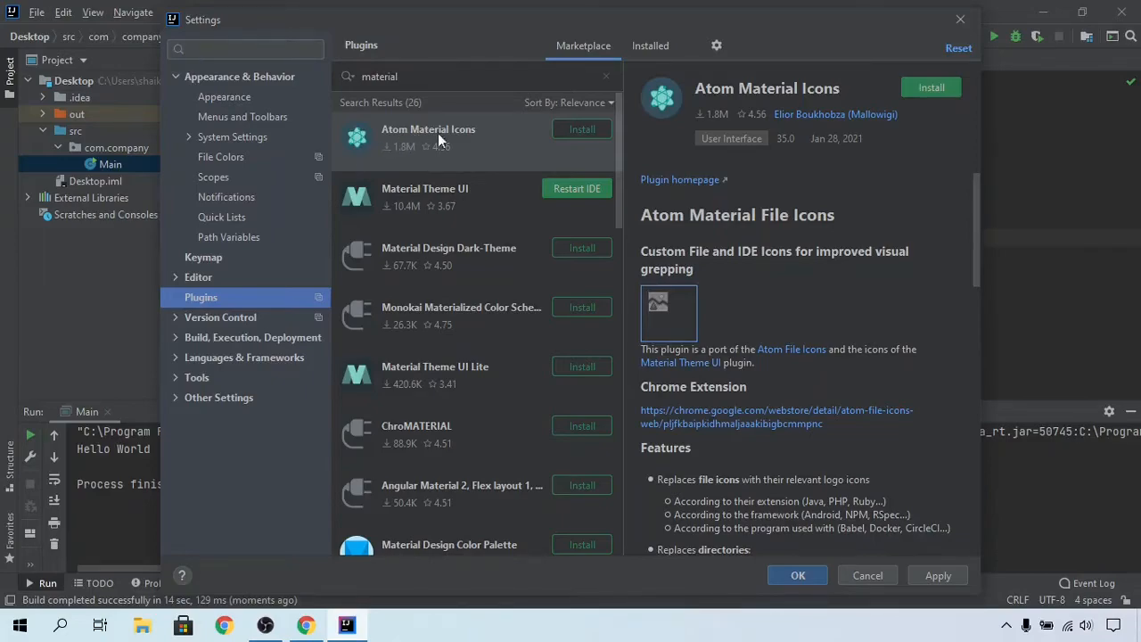
click(582, 130)
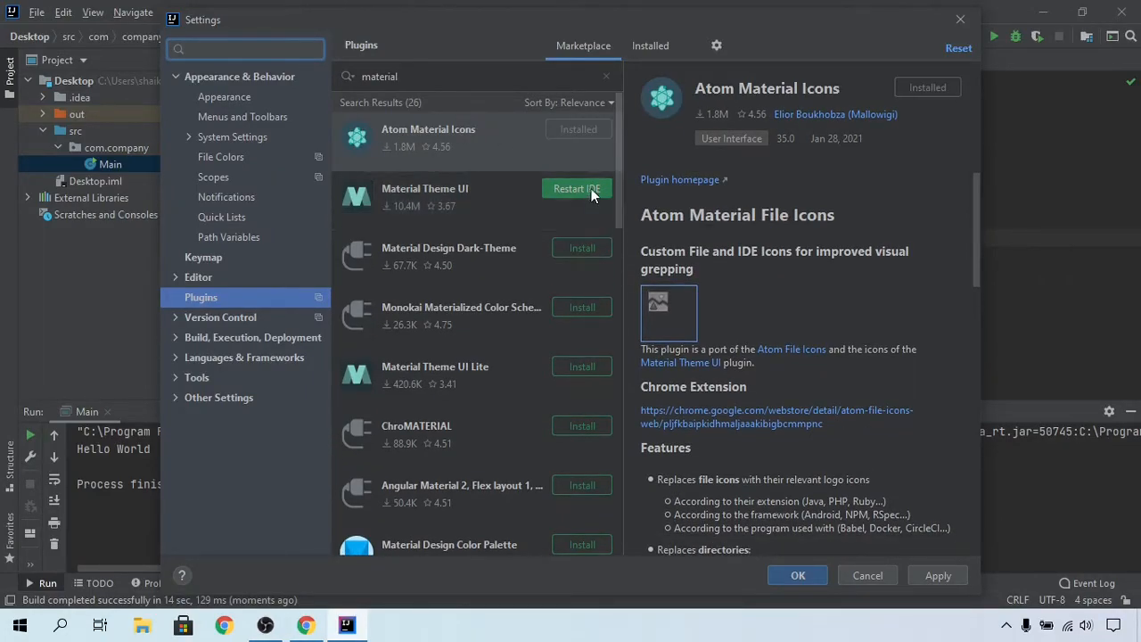
click(591, 190)
click(543, 329)
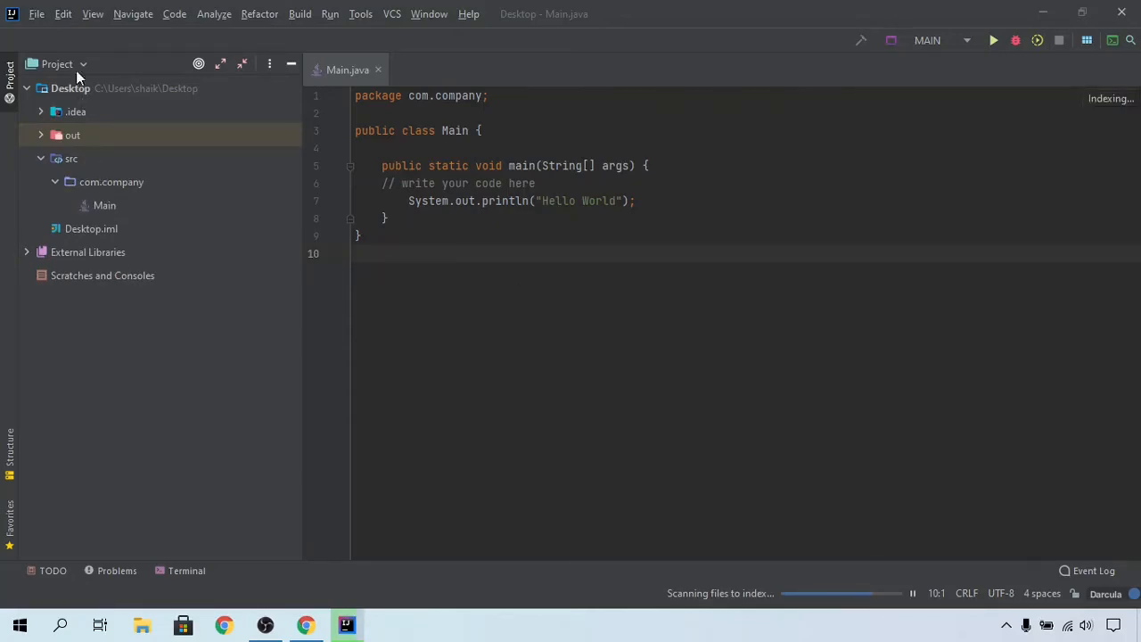
Step: Reopen Settings, go to Appearance, and apply the High contrast theme
click(36, 15)
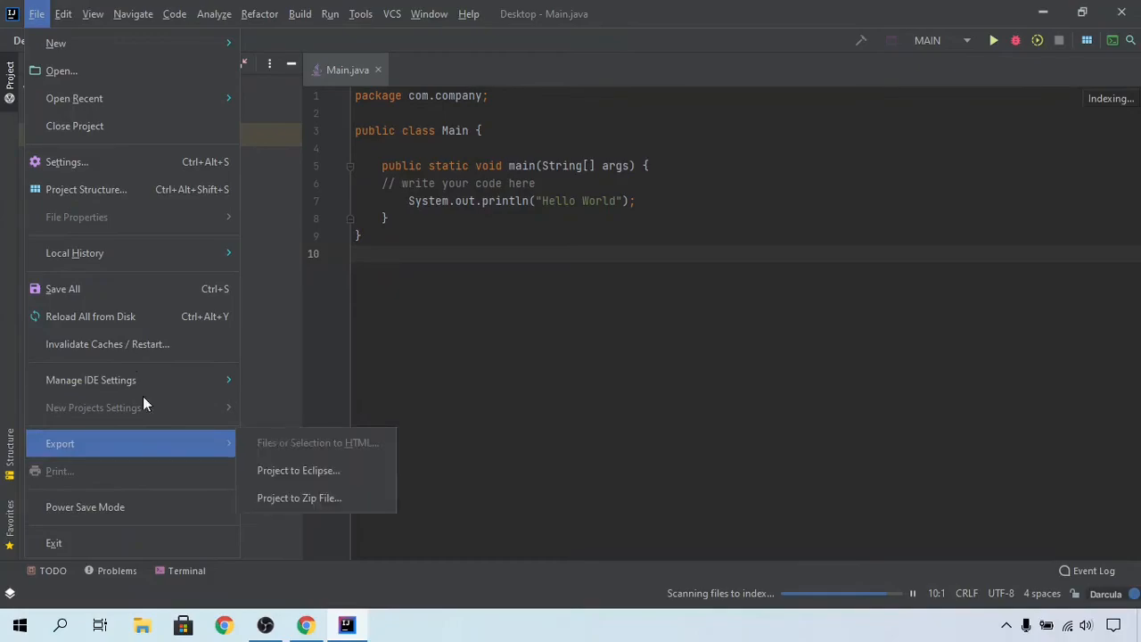
click(65, 162)
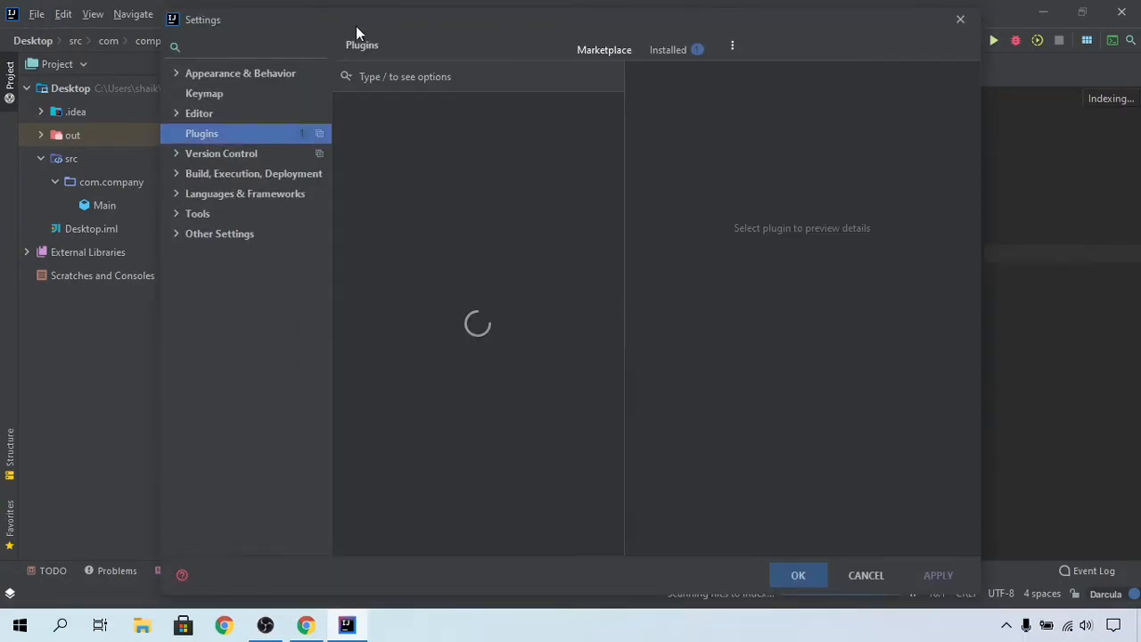
click(233, 73)
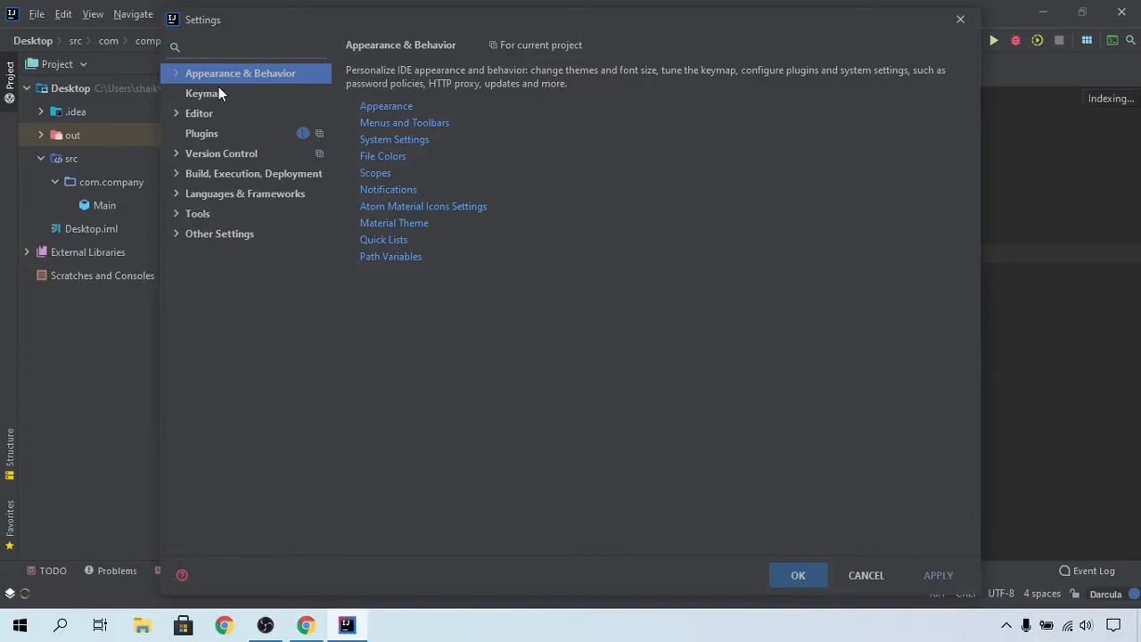
click(175, 76)
click(202, 92)
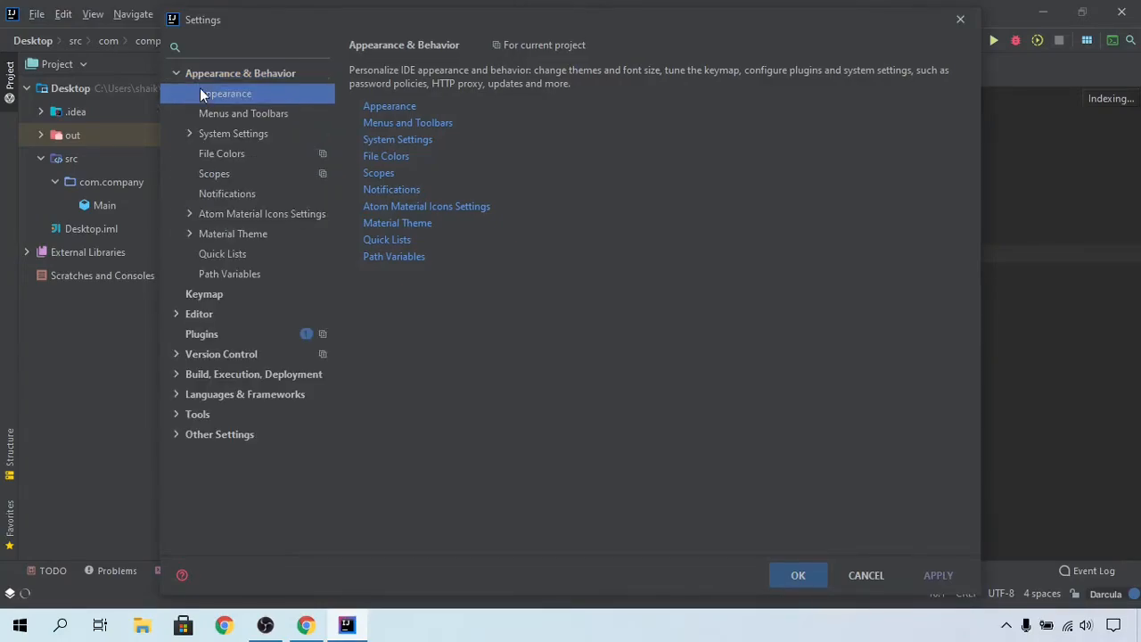
click(432, 79)
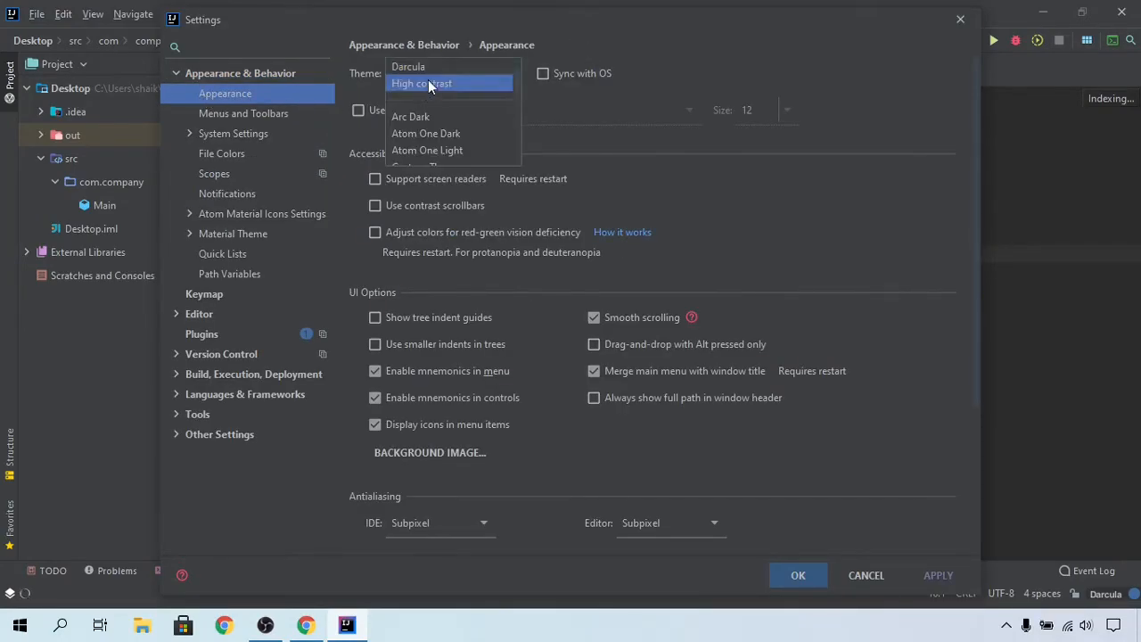
click(434, 84)
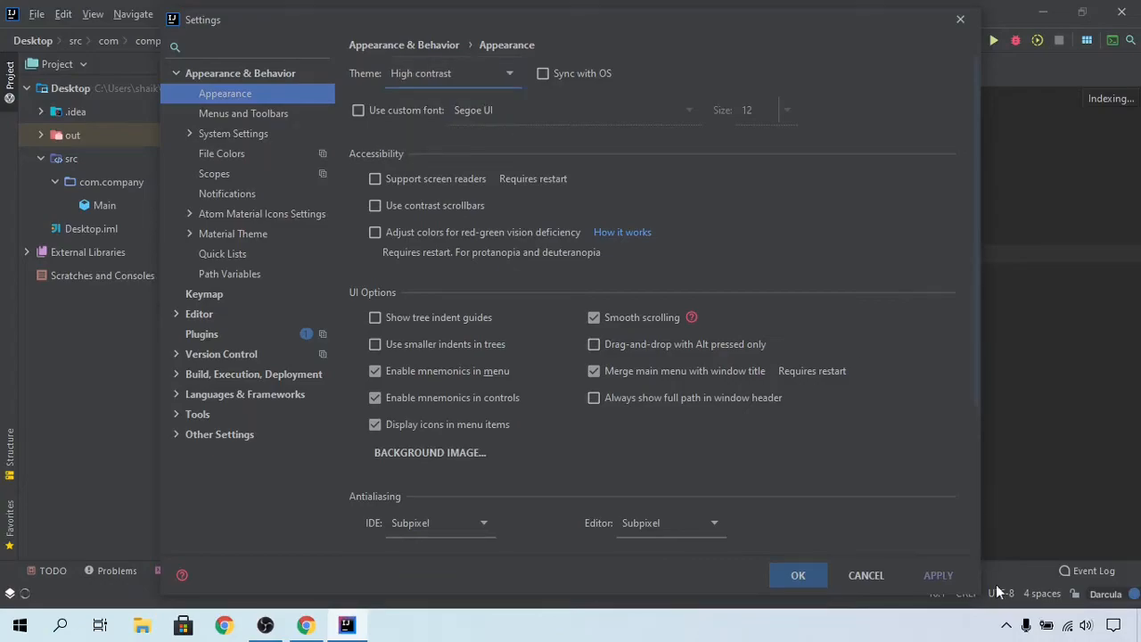
click(950, 575)
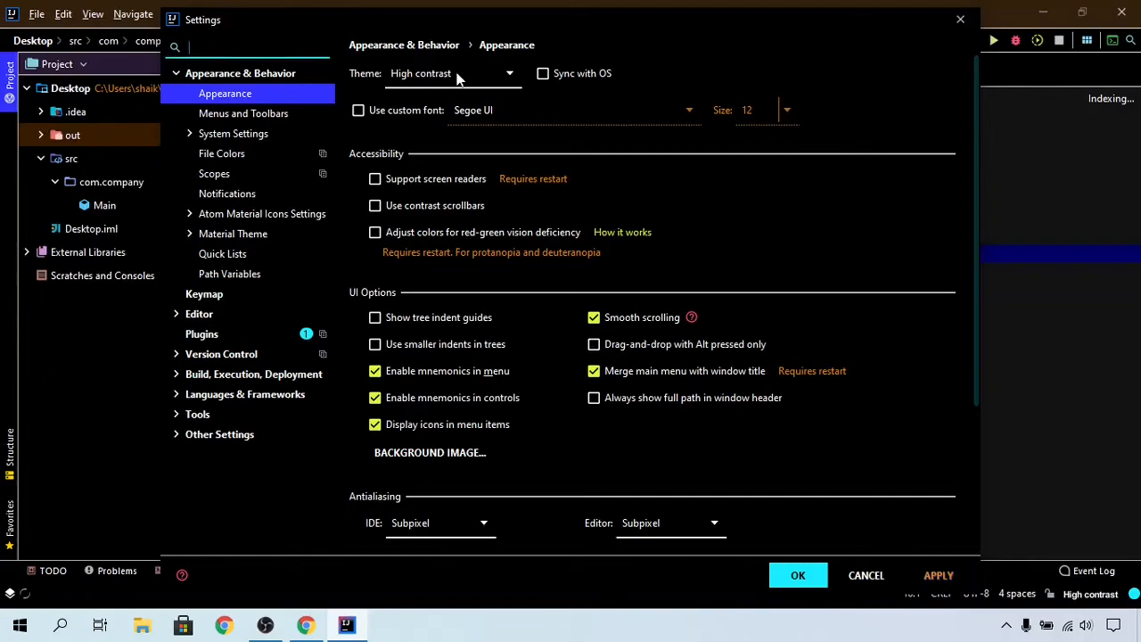
Step: Change the theme to Atom One Light and apply it
click(513, 82)
scroll(441, 90, down, 2)
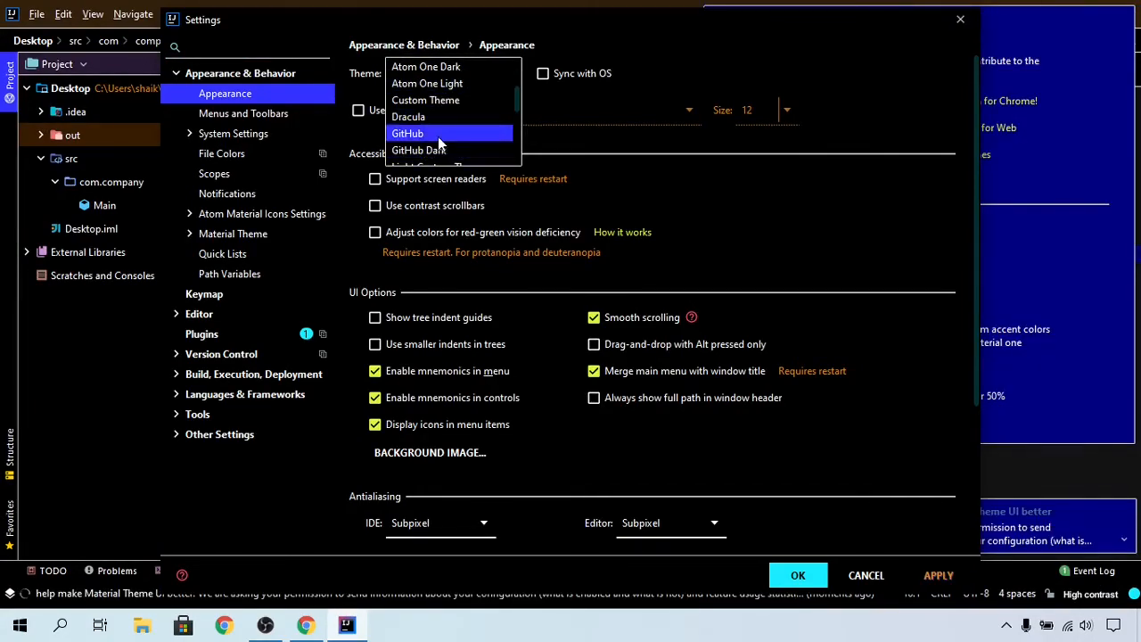
scroll(450, 124, up, 1)
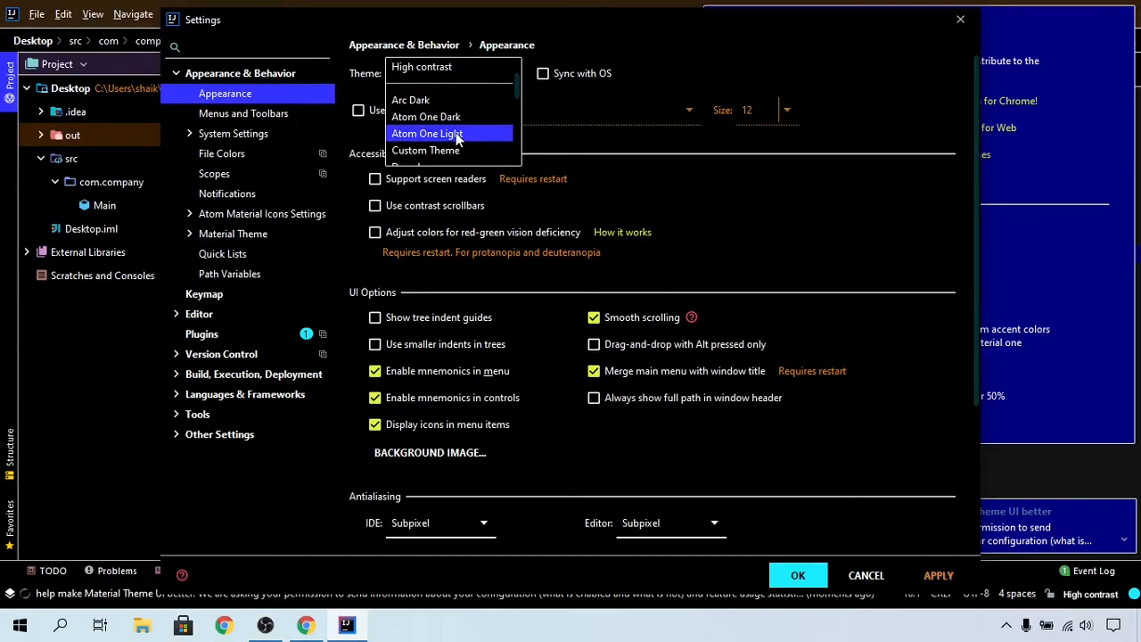
click(457, 134)
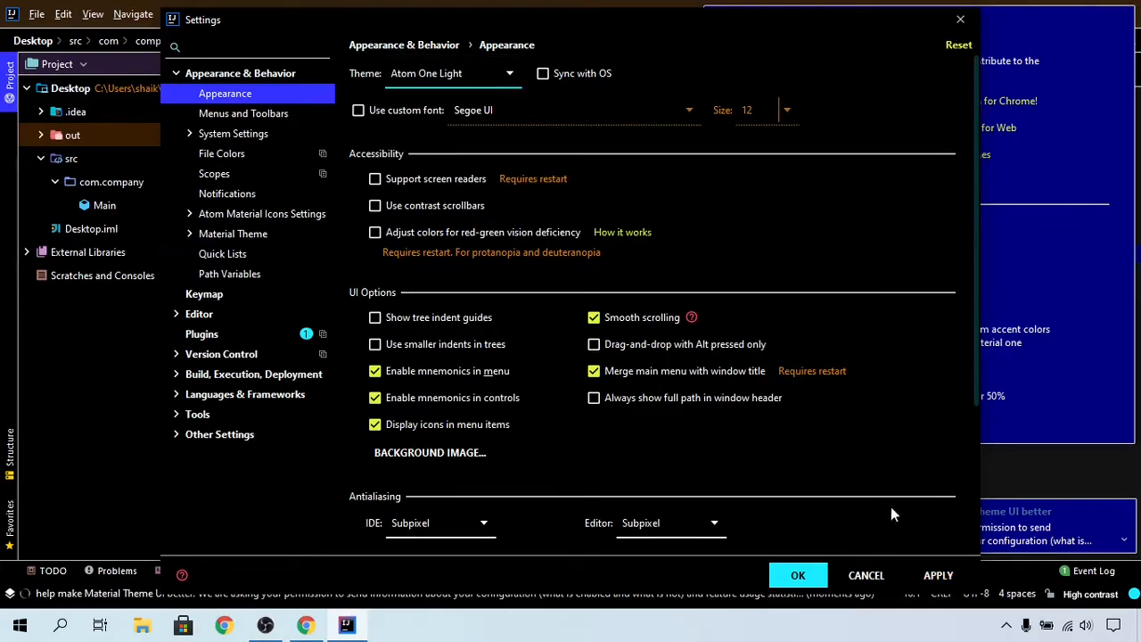
click(944, 578)
click(939, 575)
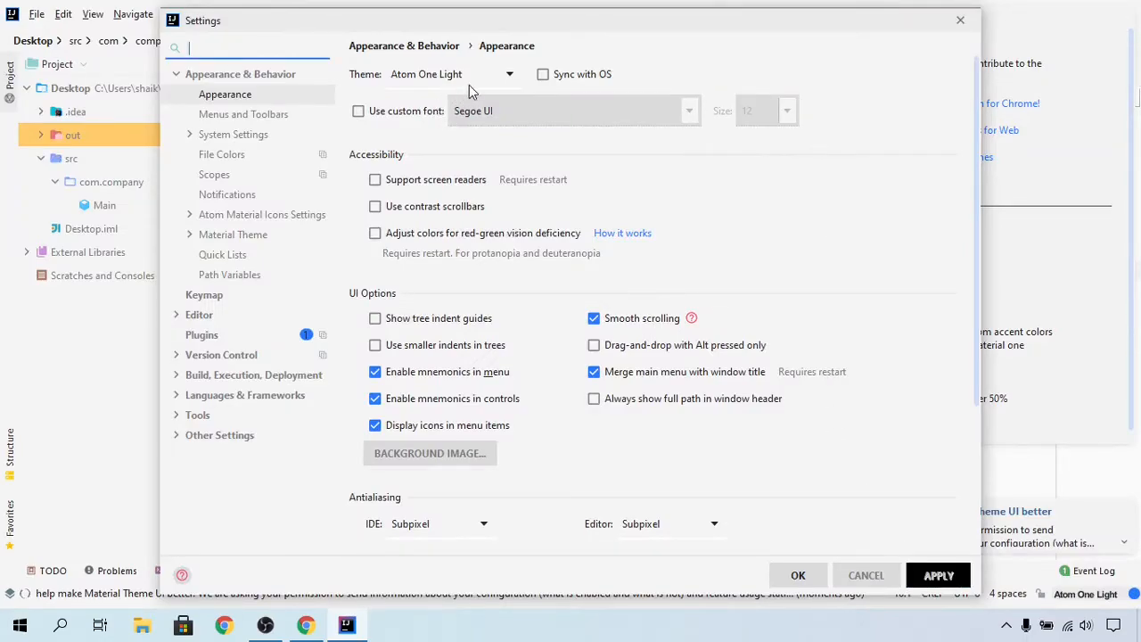
Step: Enable a custom font, choose Showcard Gothic, and apply it
click(374, 116)
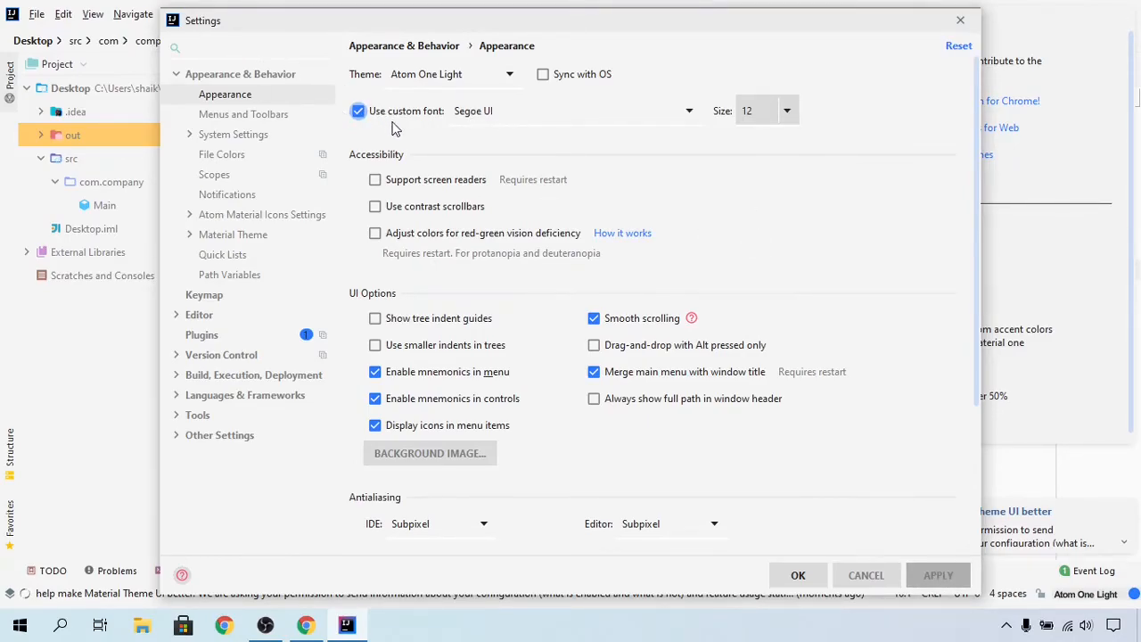
click(667, 122)
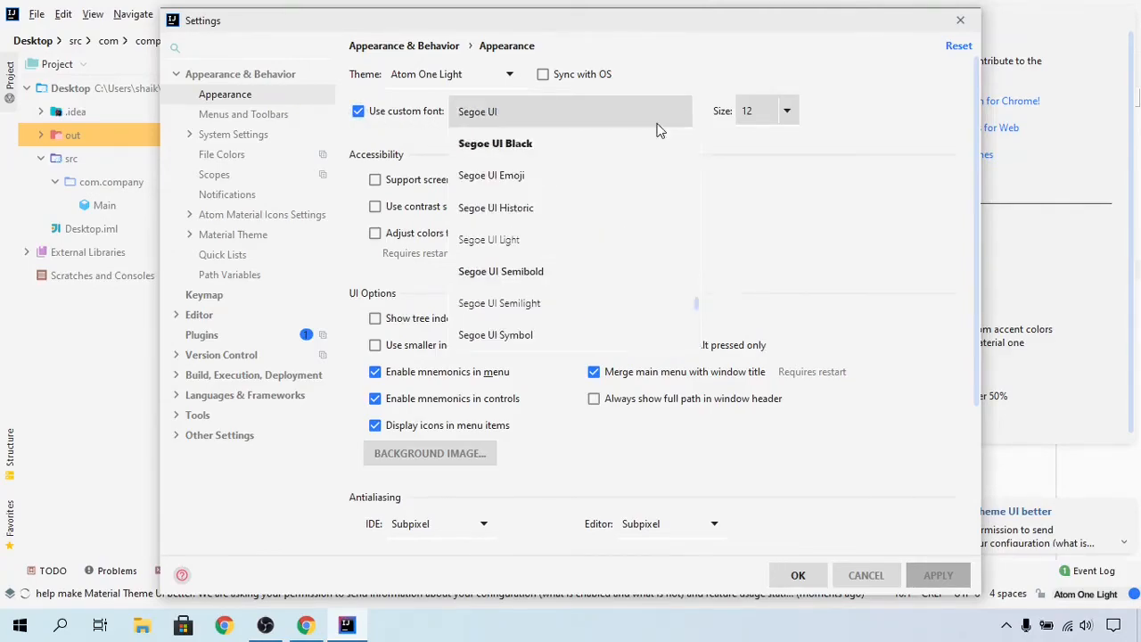
scroll(553, 259, down, 3)
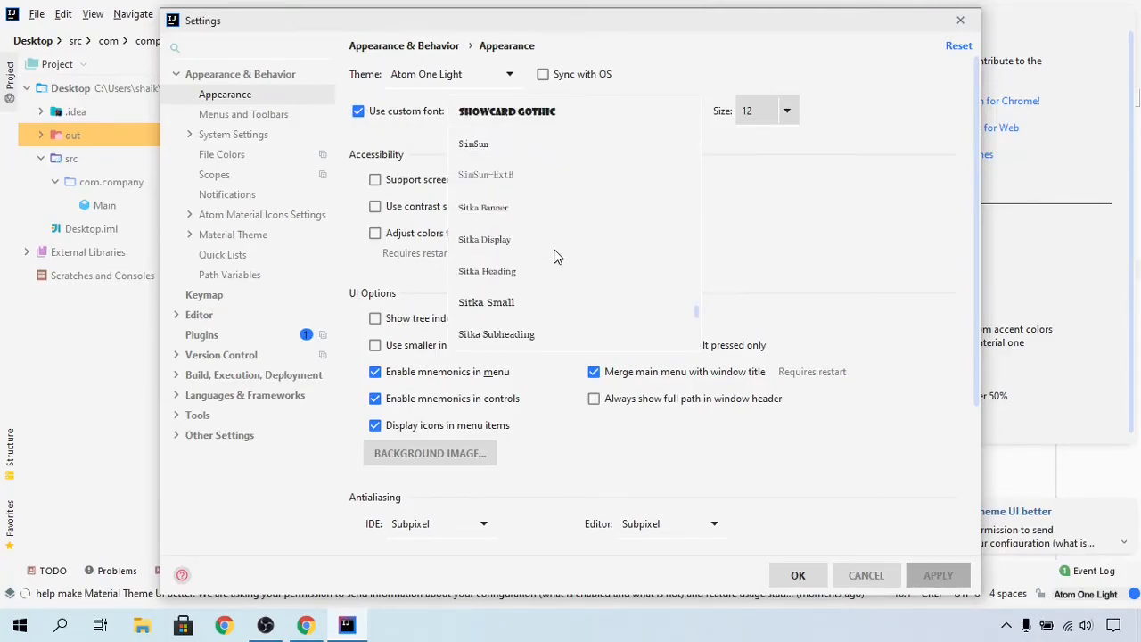
click(544, 117)
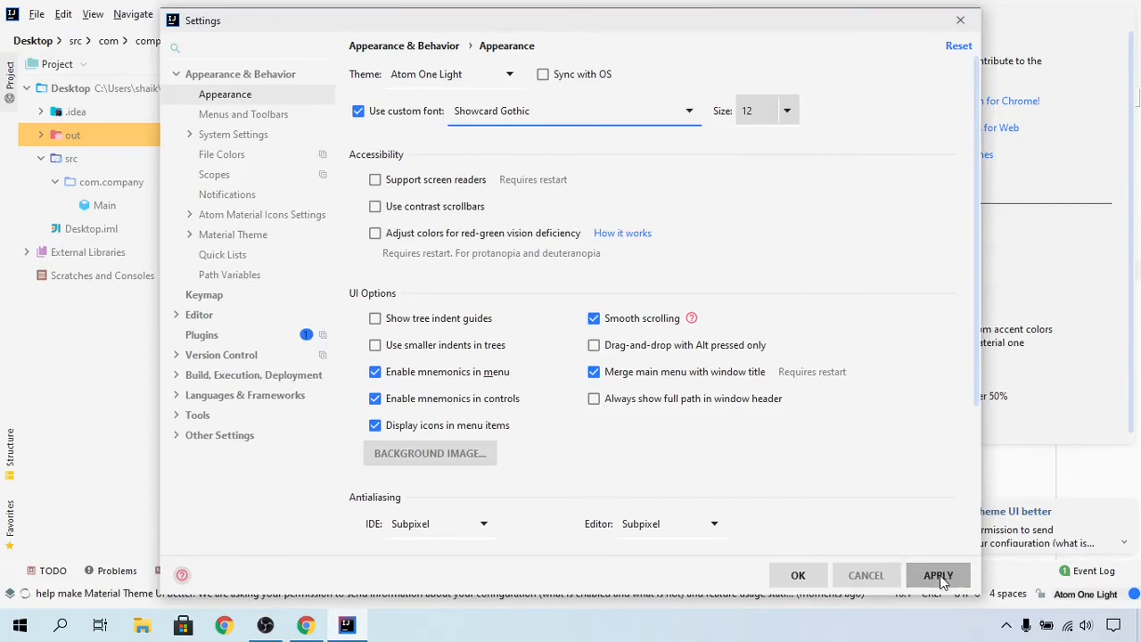
click(939, 577)
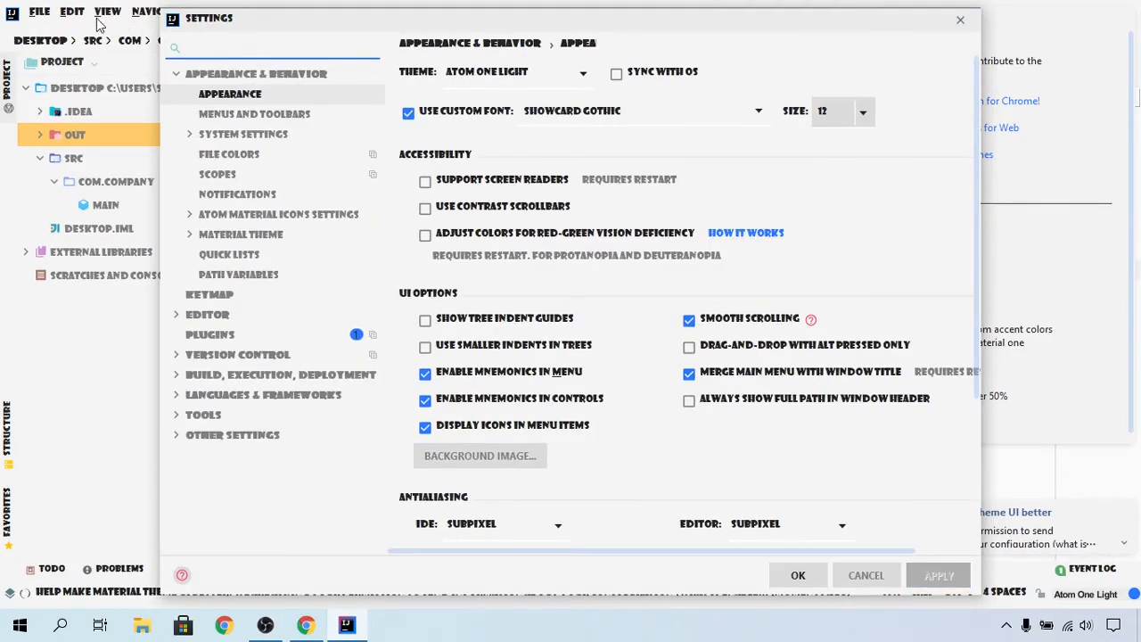
Step: Switch the custom font to SansSerif and apply it
click(603, 107)
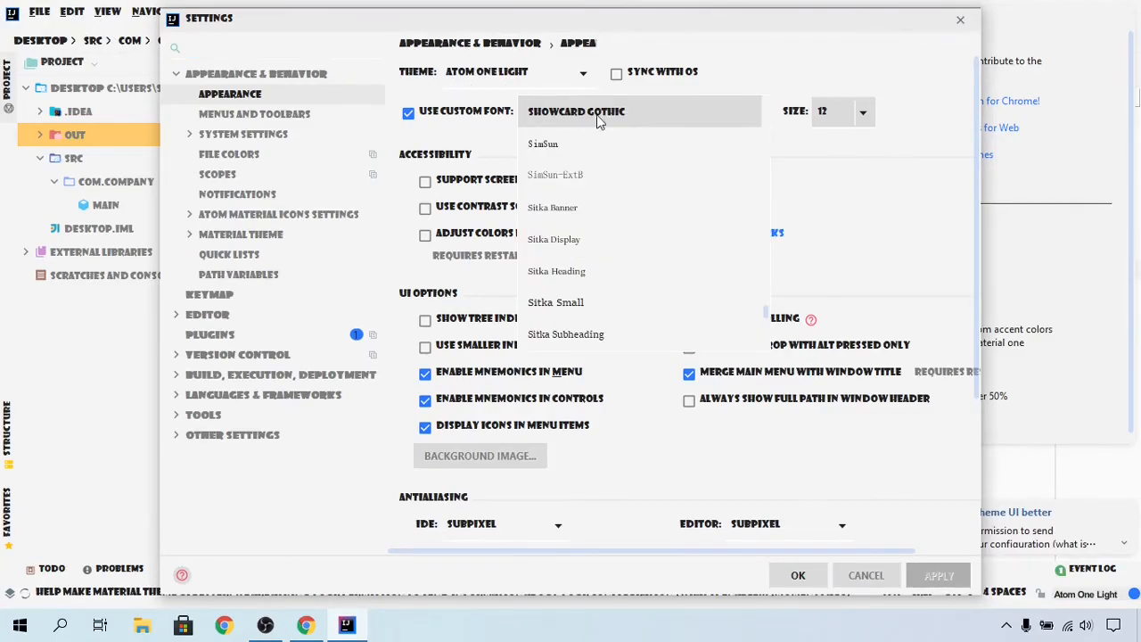
scroll(580, 178, up, 5)
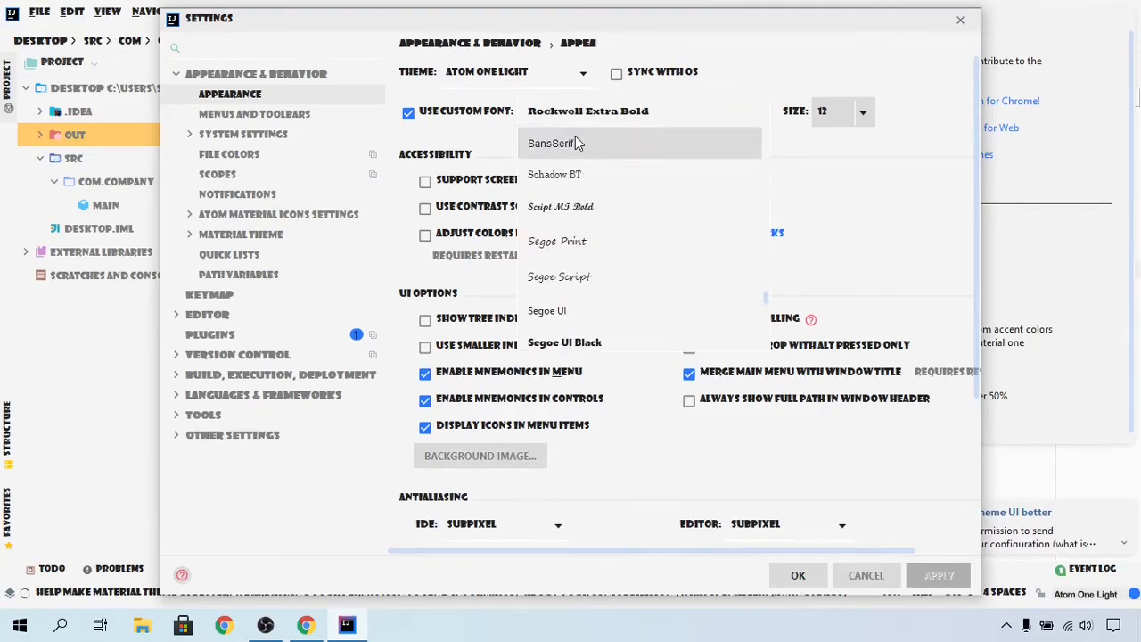
click(580, 144)
click(931, 575)
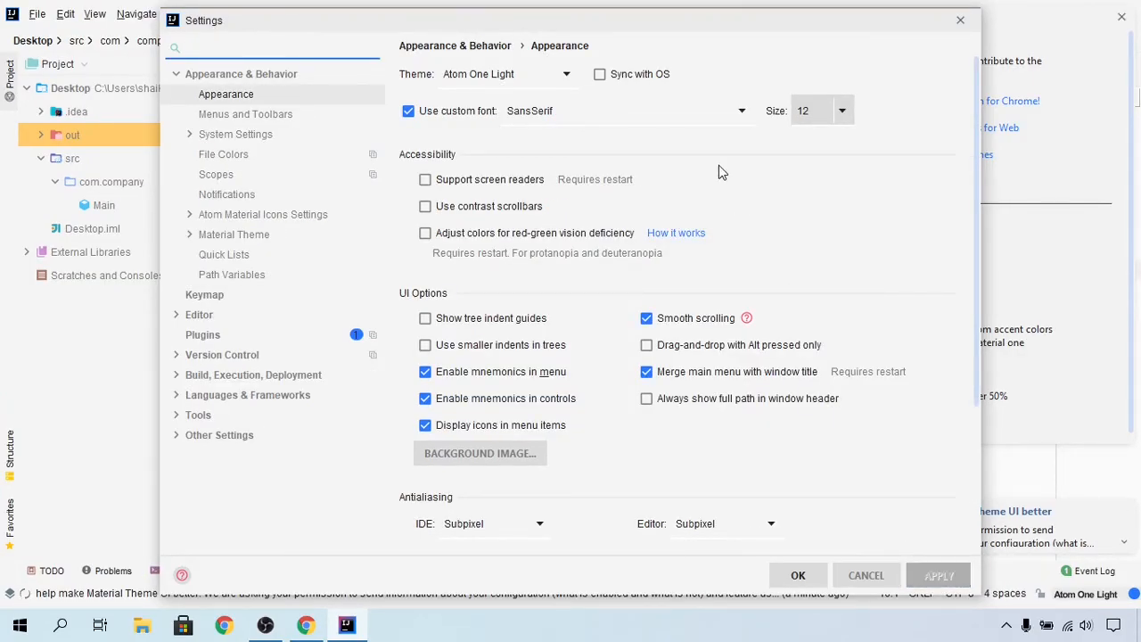
Step: Set the custom font size to 18
click(841, 111)
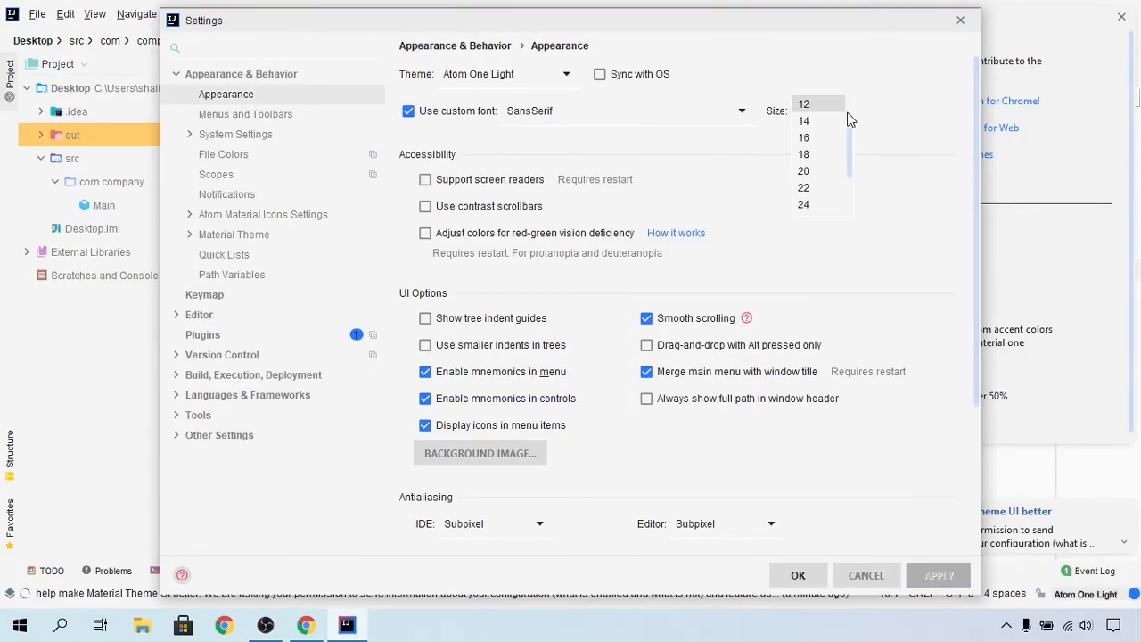
scroll(822, 134, up, 1)
scroll(822, 134, down, 1)
click(820, 154)
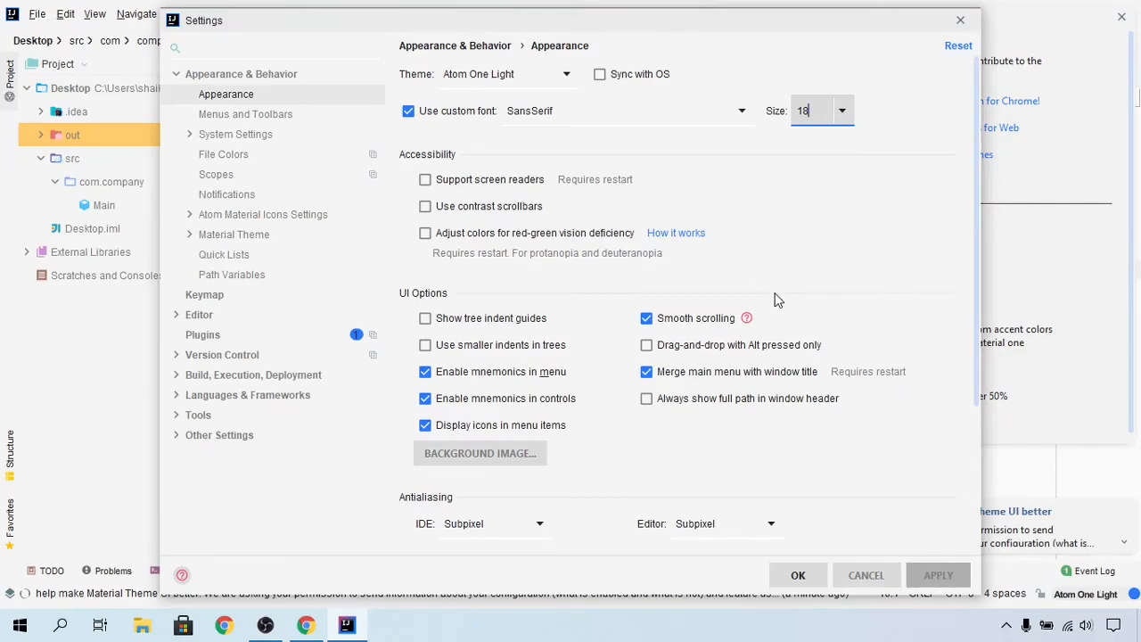
Step: Set the font size back to 12, apply it, and close Settings
click(824, 112)
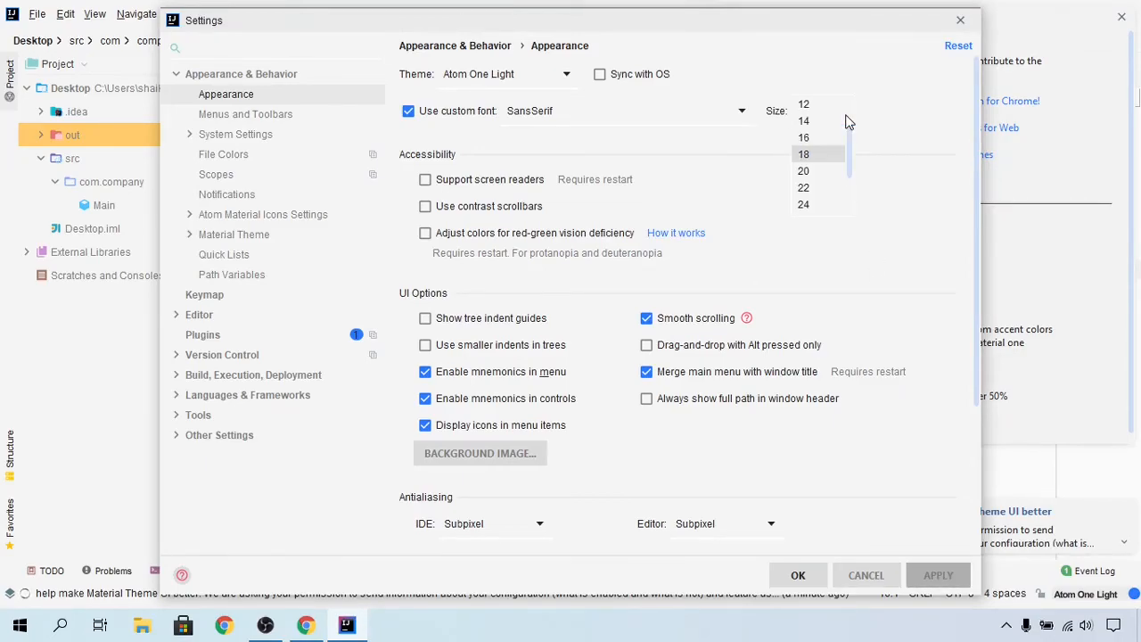
click(820, 105)
click(957, 580)
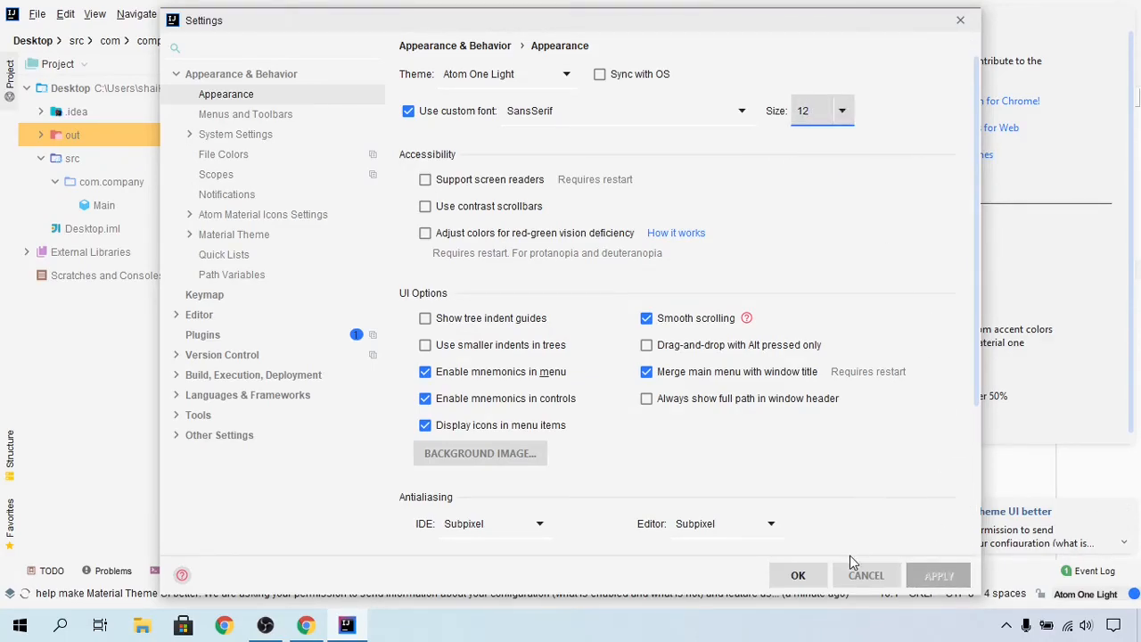
click(815, 575)
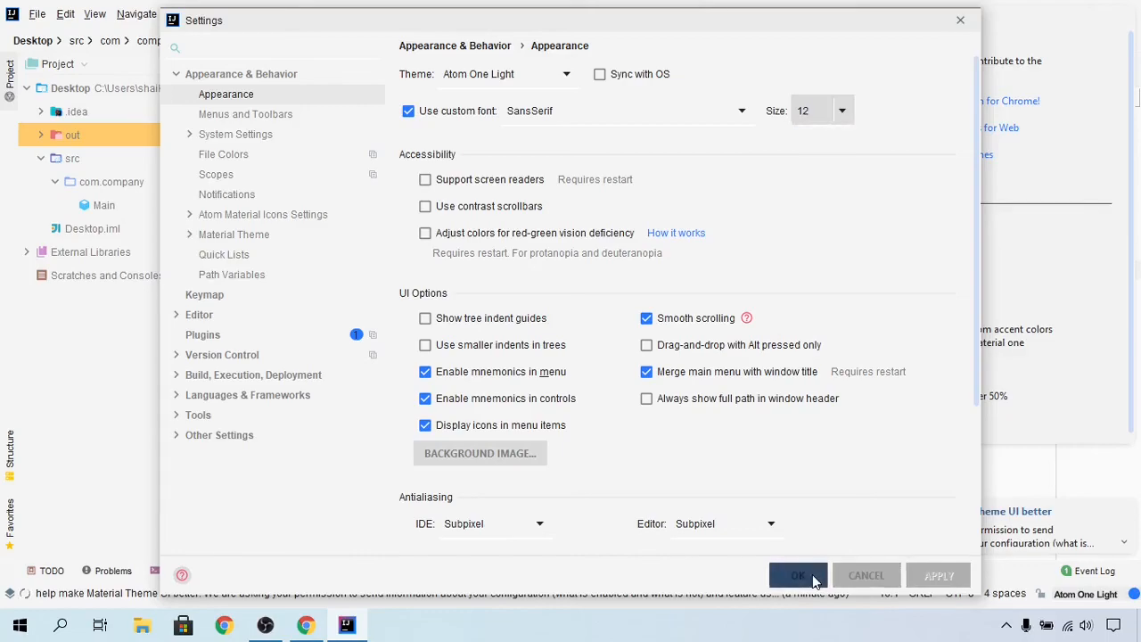
click(585, 489)
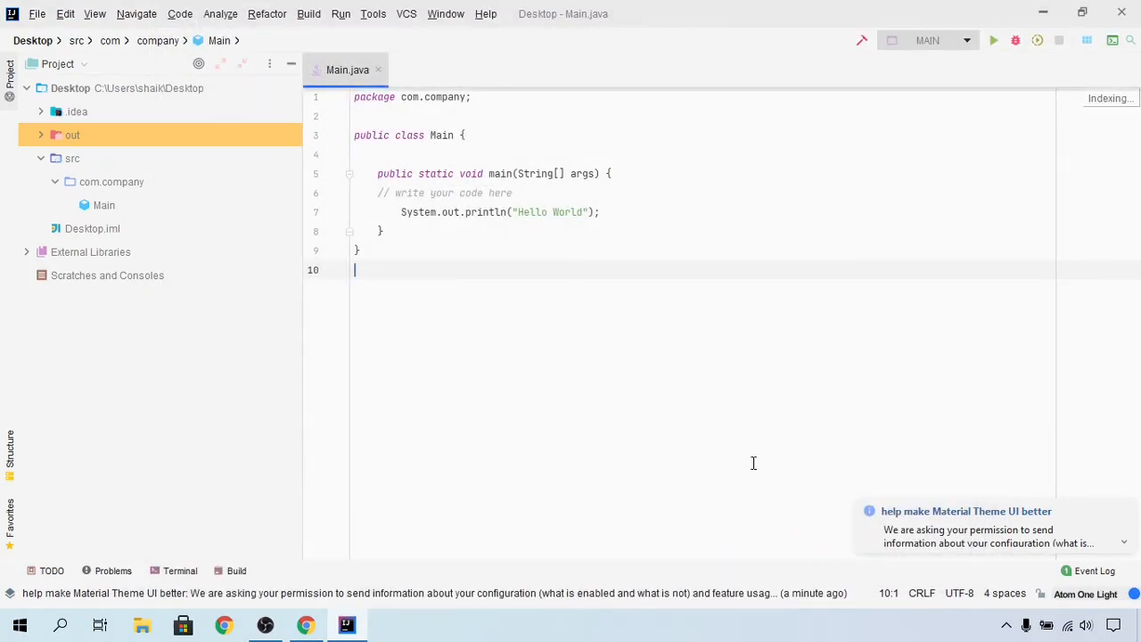